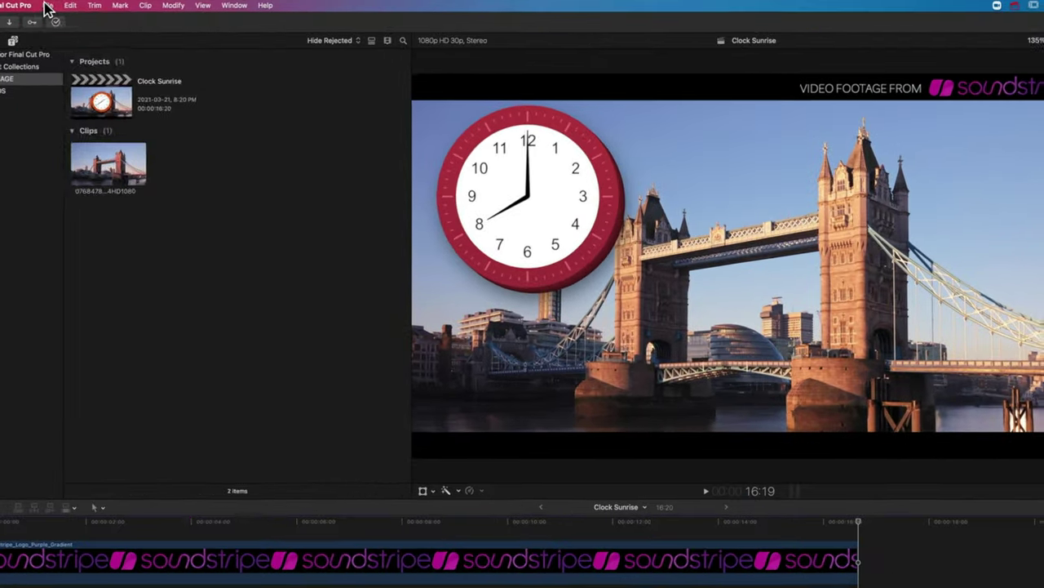
Create a new project named CLOCK DEMO.
left_click(69, 5)
mouse_move(65, 18)
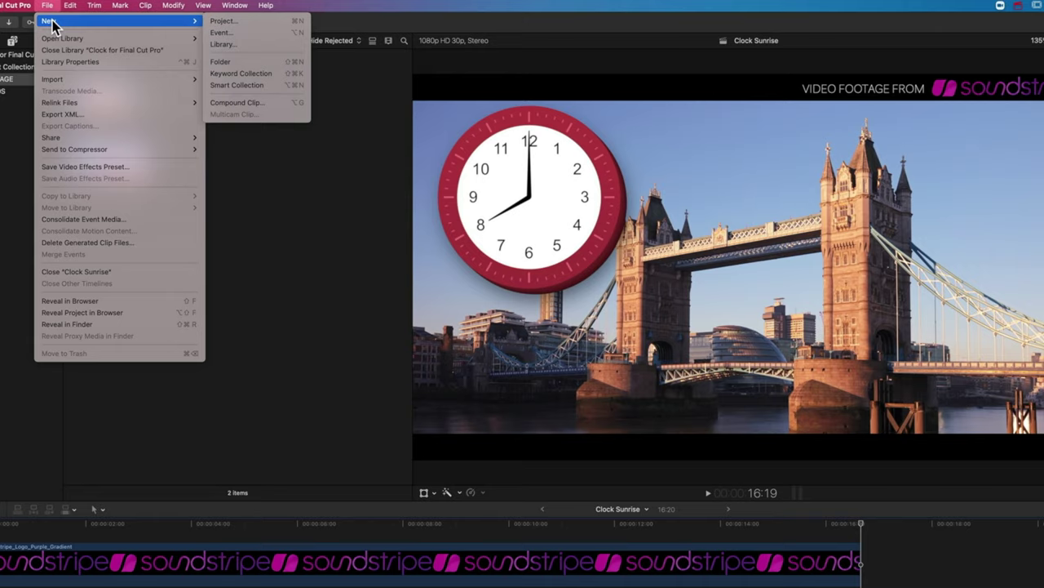
left_click(247, 24)
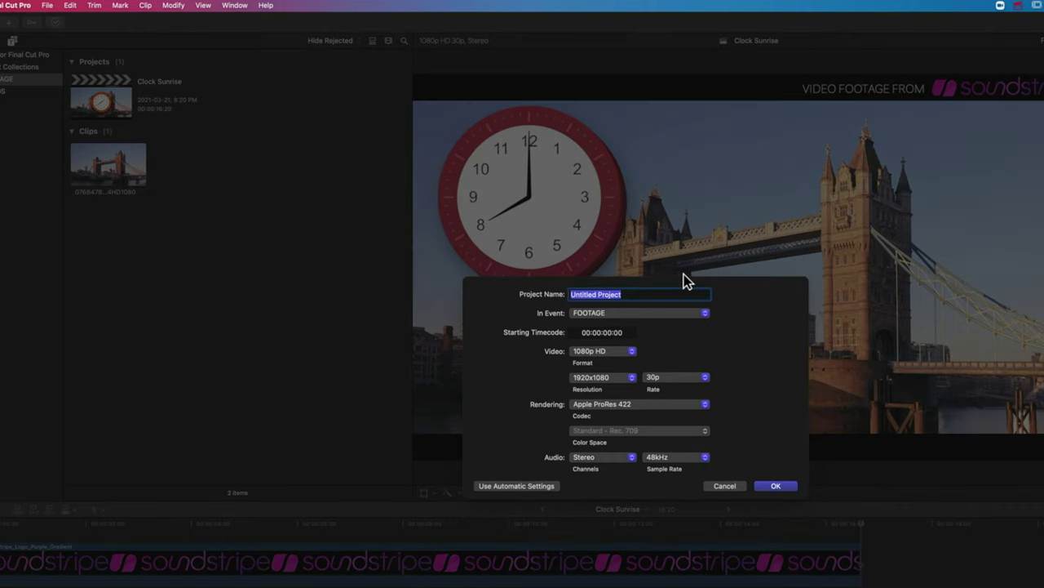
type("CLOCK DEMO")
key("Return")
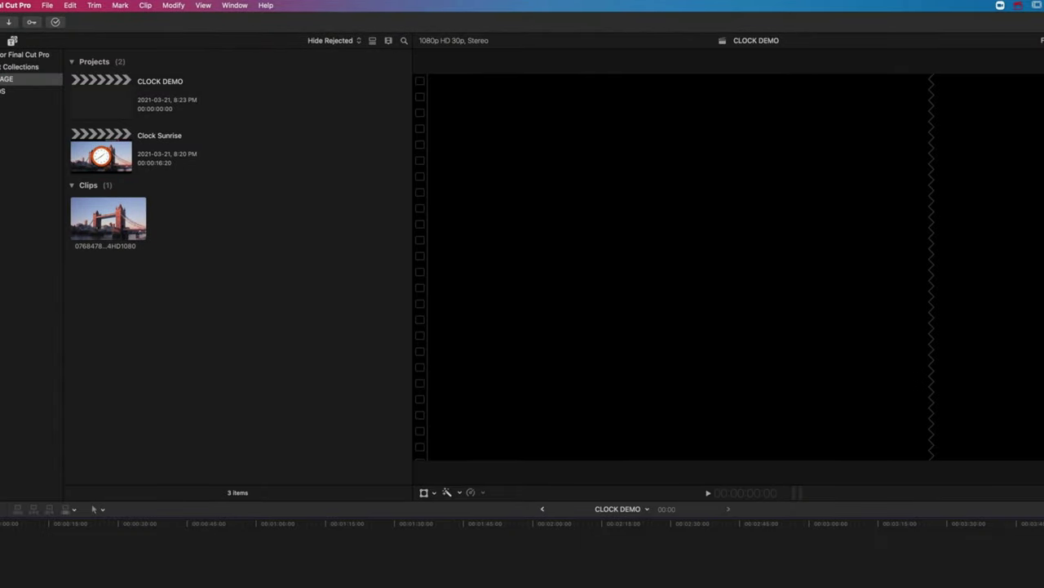
Place the Tower Bridge clip at the timeline start and fit the timeline to view.
left_click(116, 172)
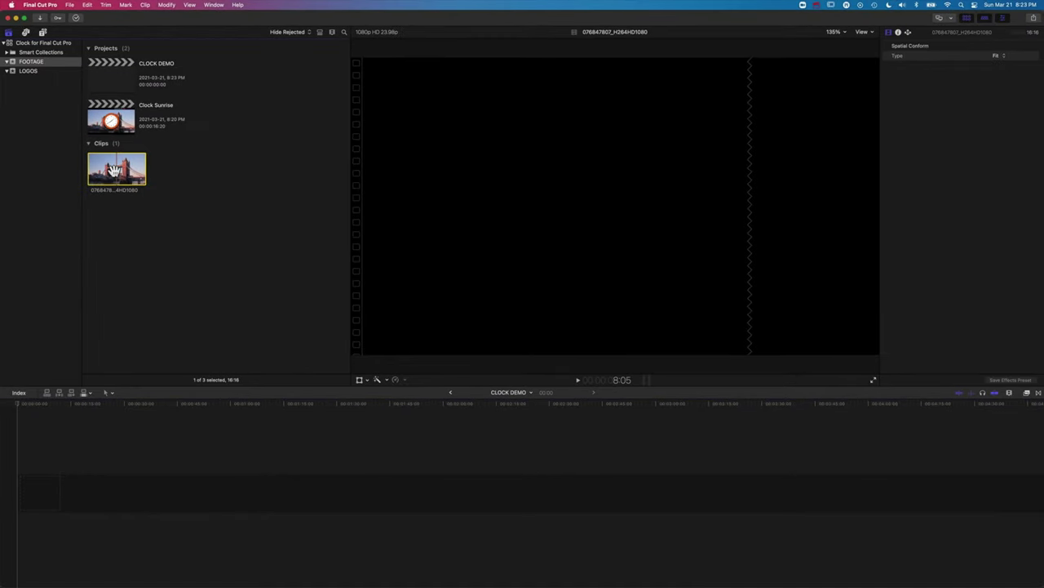
left_click_drag(147, 318, 25, 501)
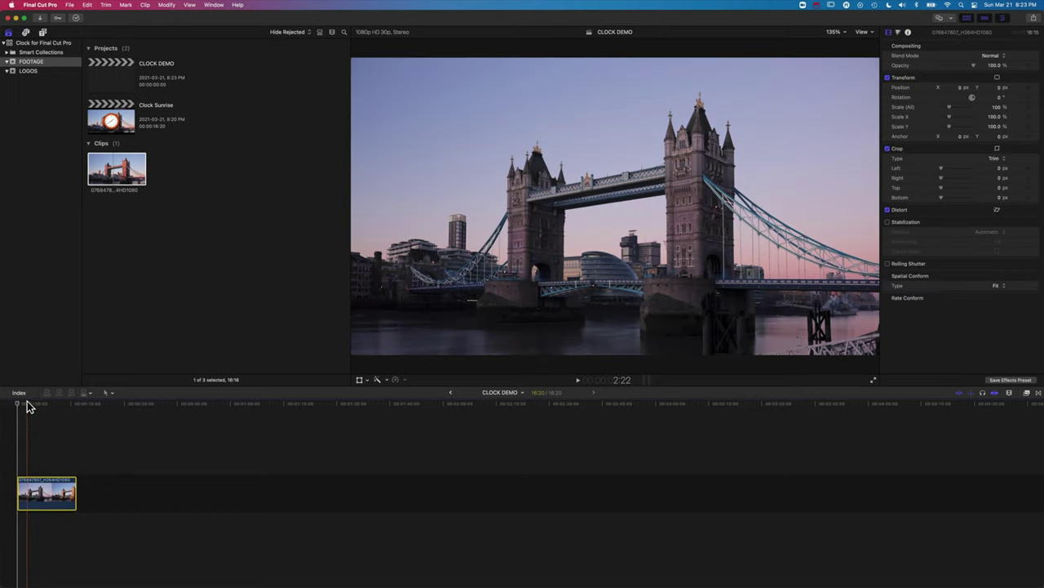
left_click_drag(28, 406, 6, 408)
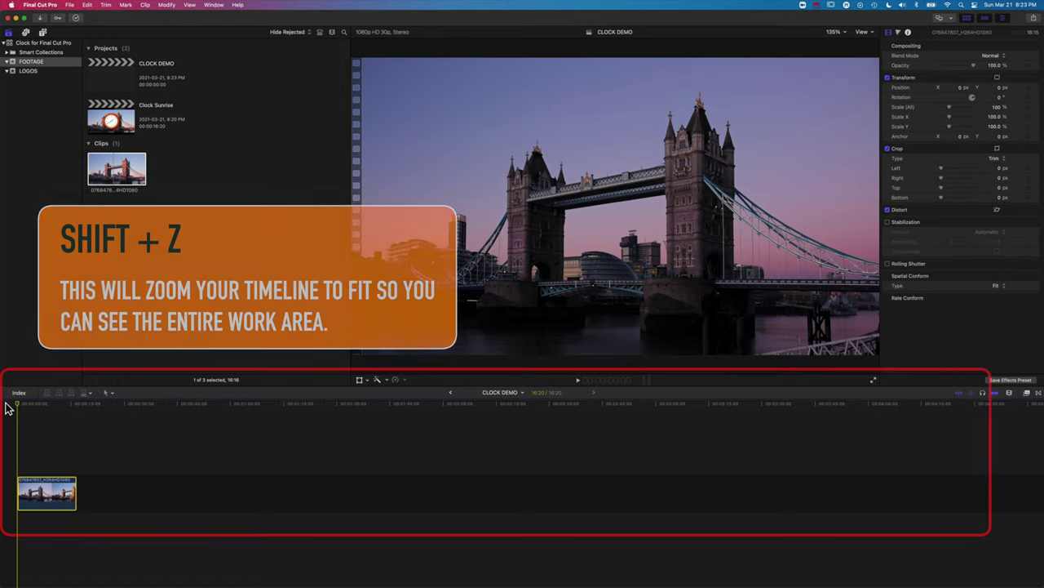
key("shift+z")
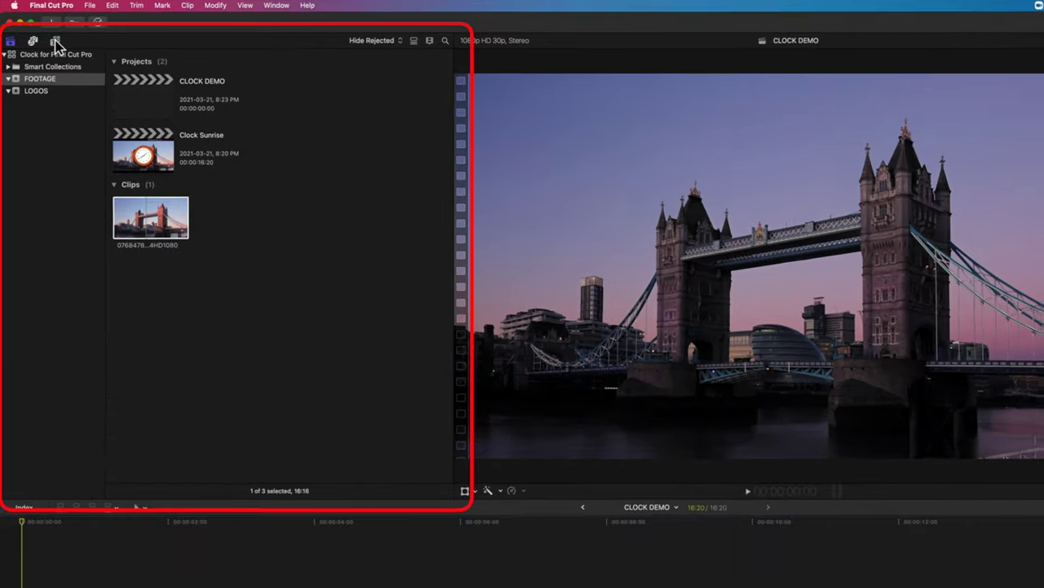
Show the BretFX Power Tools collection in the titles browser.
left_click(43, 32)
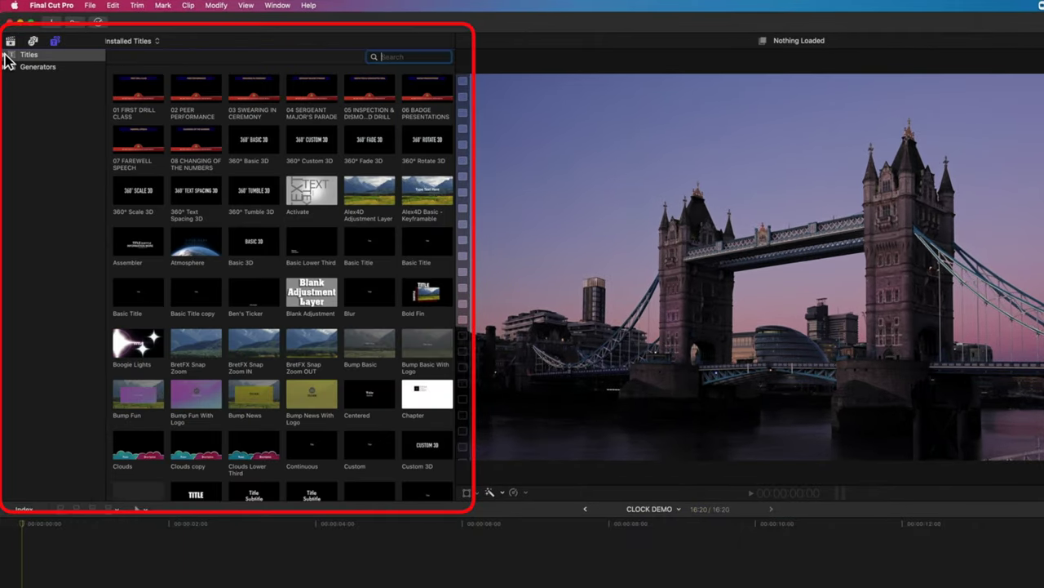
left_click(5, 54)
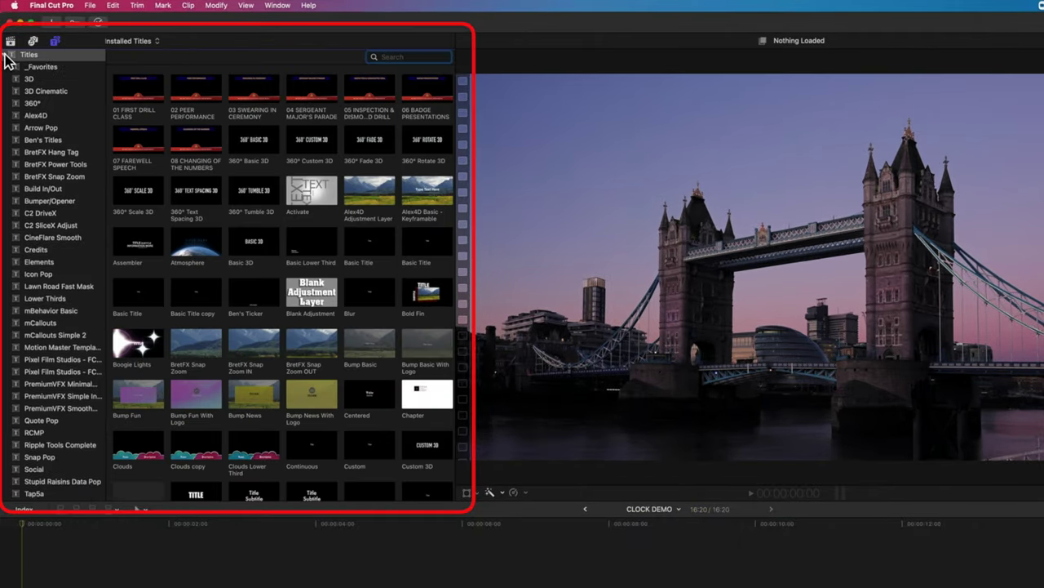
left_click(46, 166)
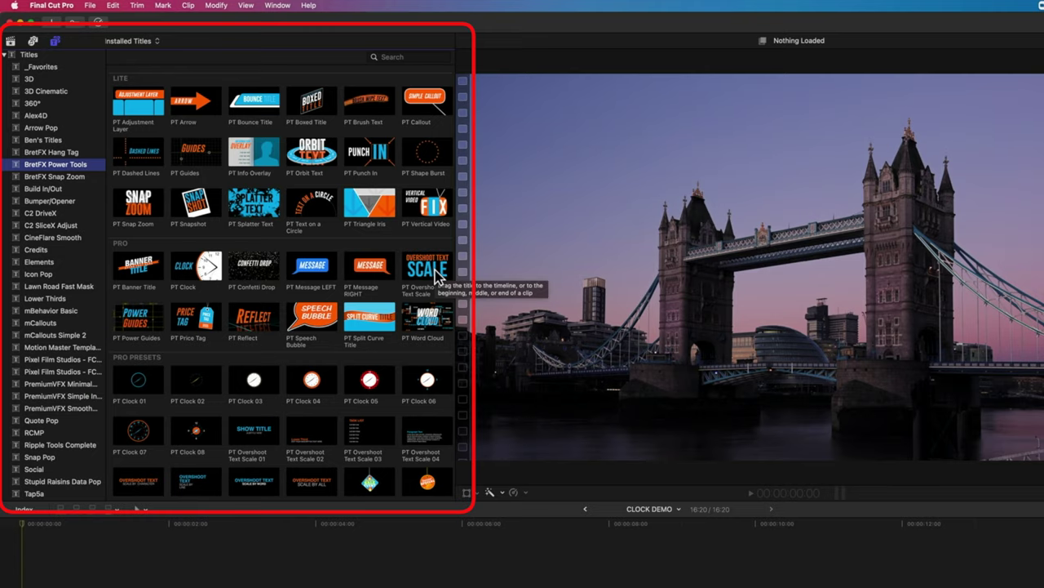
Preview the PT Clock, PT Clock 01, 03 and 08 presets, then pick PT Clock.
left_click(200, 271)
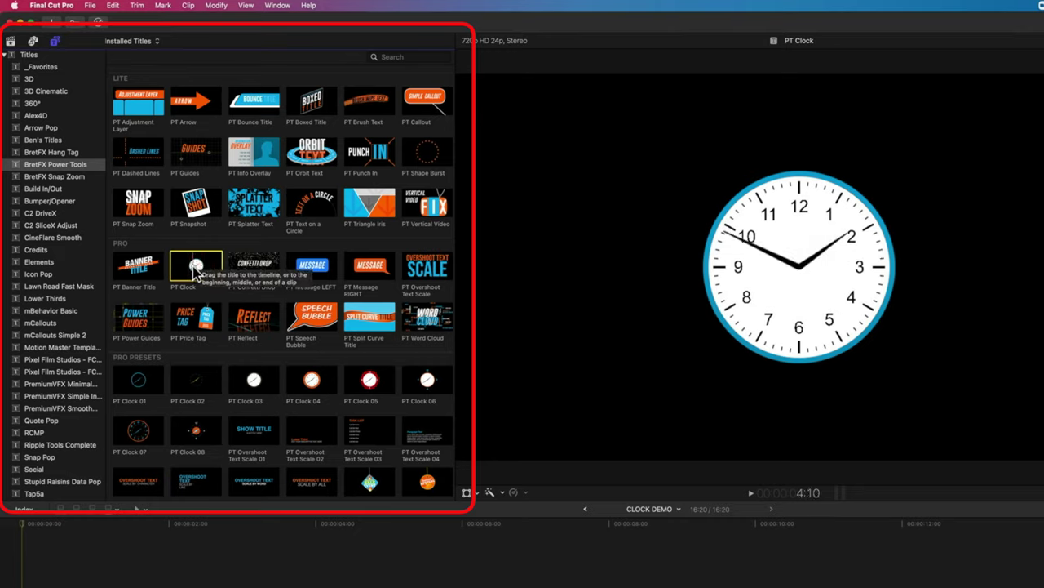
left_click(122, 382)
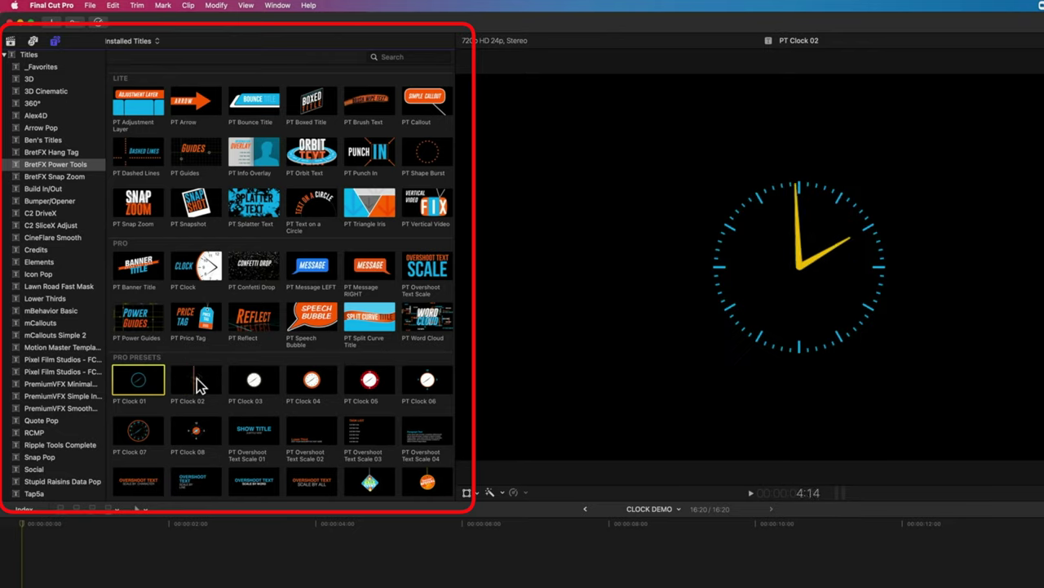
left_click(249, 382)
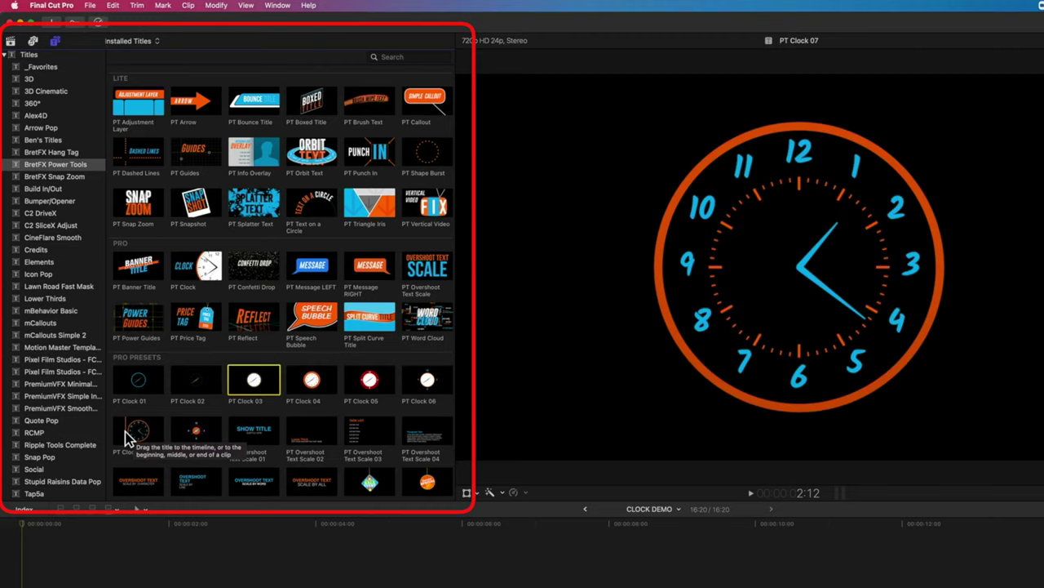
left_click(195, 435)
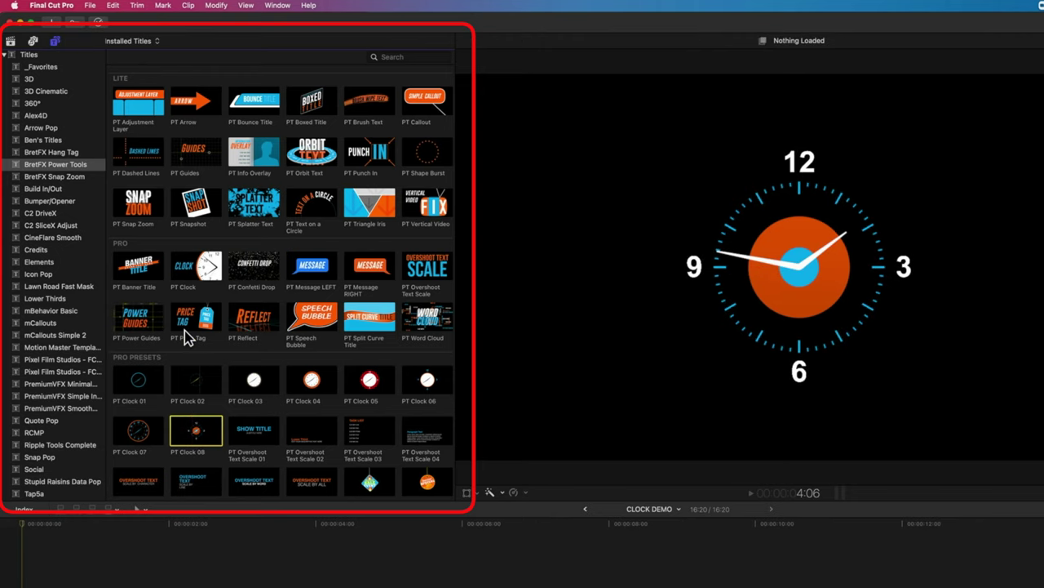
left_click(196, 270)
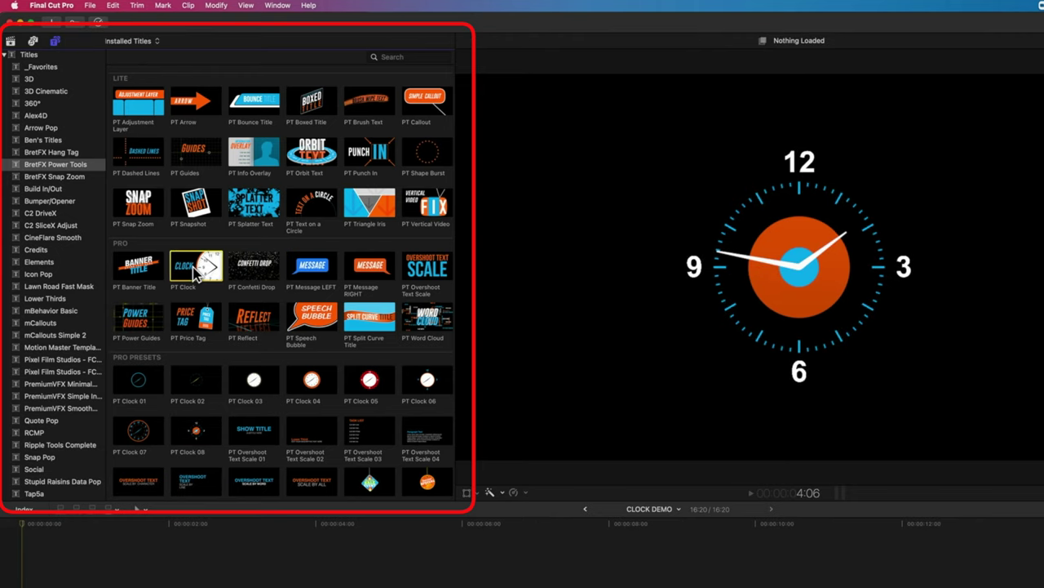
Connect PT Clock above the bridge clip, extend it to the clip's end, and play it.
left_click_drag(195, 275, 21, 587)
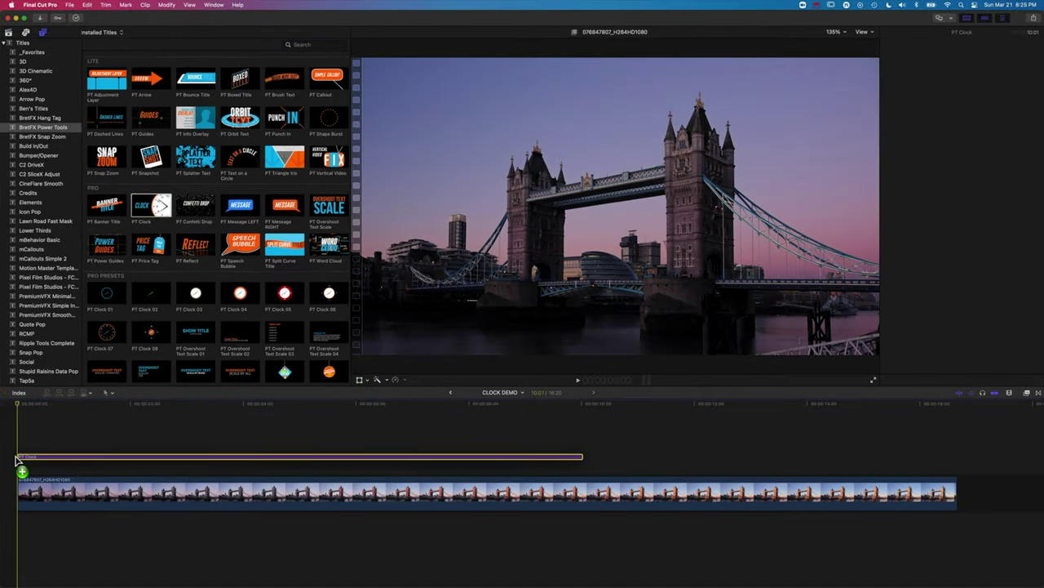
left_click_drag(17, 459, 18, 465)
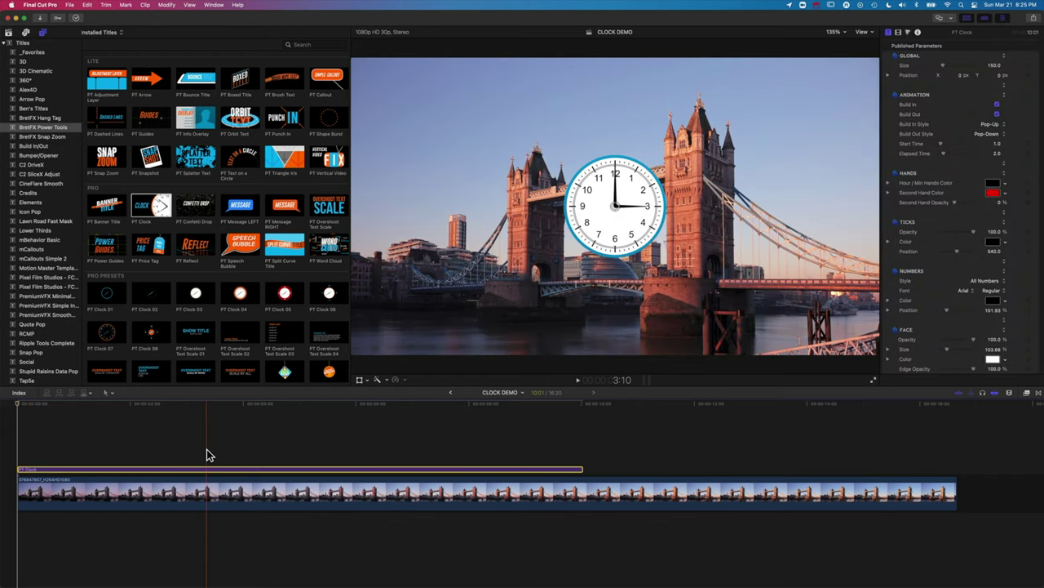
left_click(589, 469)
left_click_drag(589, 469, 955, 470)
left_click(402, 471)
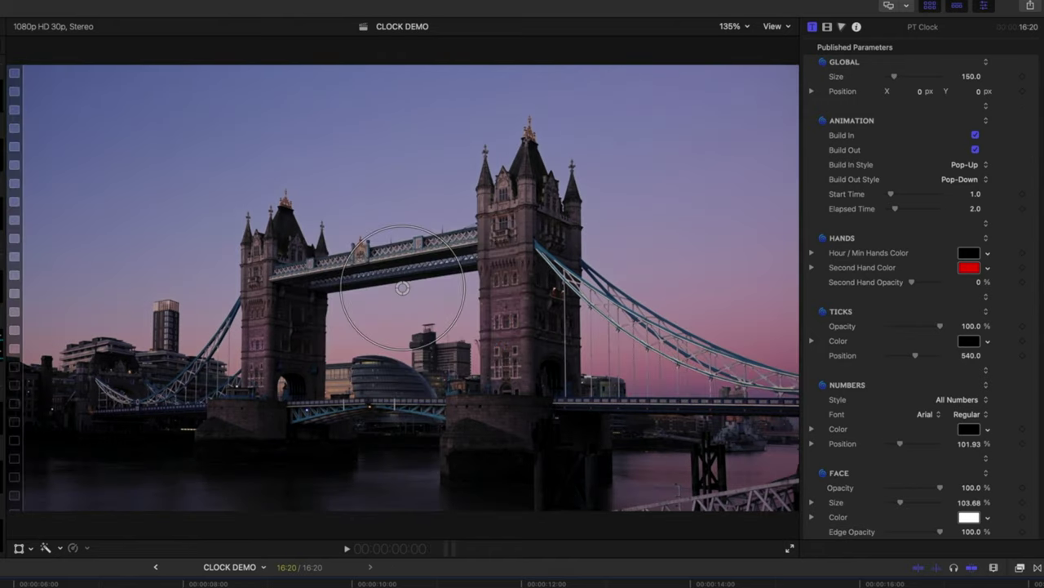
key("space")
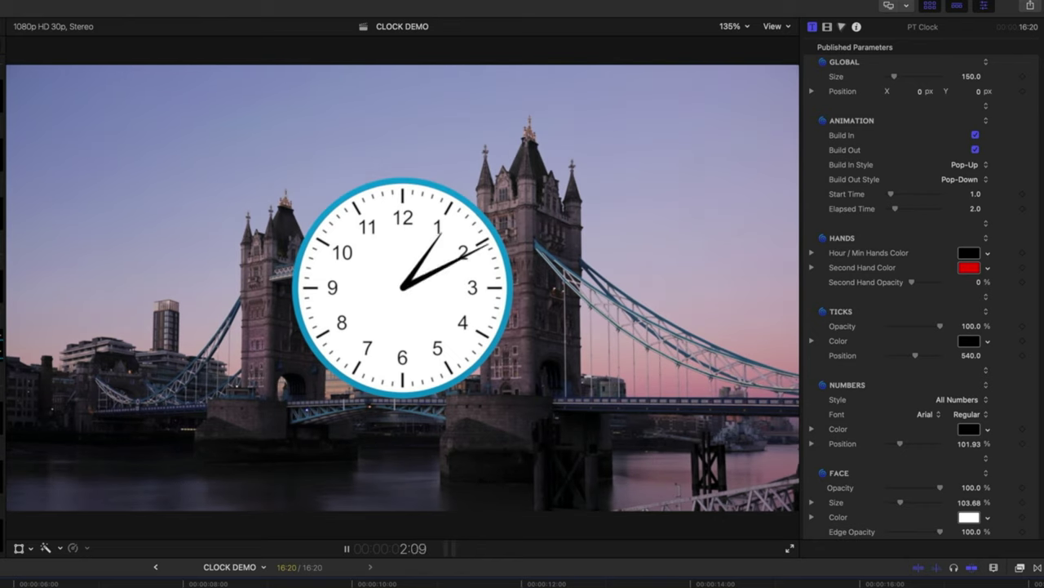
Play back the ending of the clock animation from about 15 seconds.
key("space")
left_click(804, 583)
key("space")
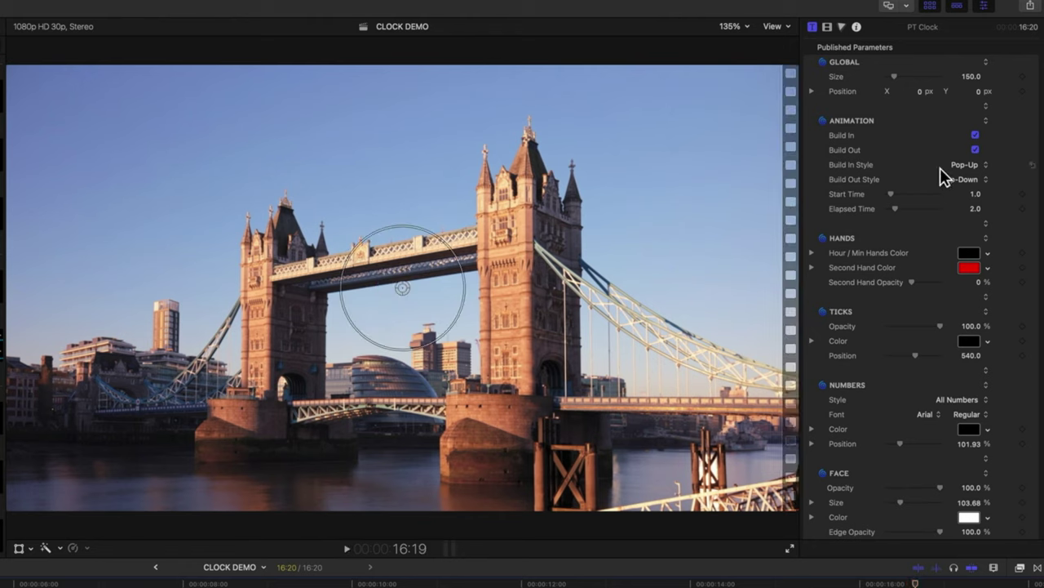
Turn off Build In and Build Out, leaving Build In Style at Pop-Up.
left_click(976, 136)
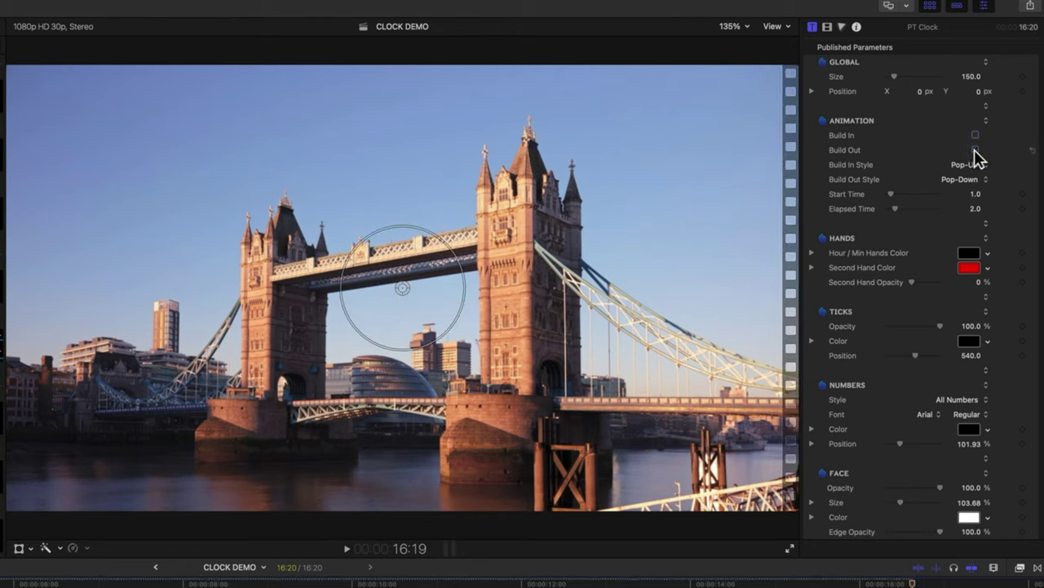
left_click(975, 150)
left_click(968, 165)
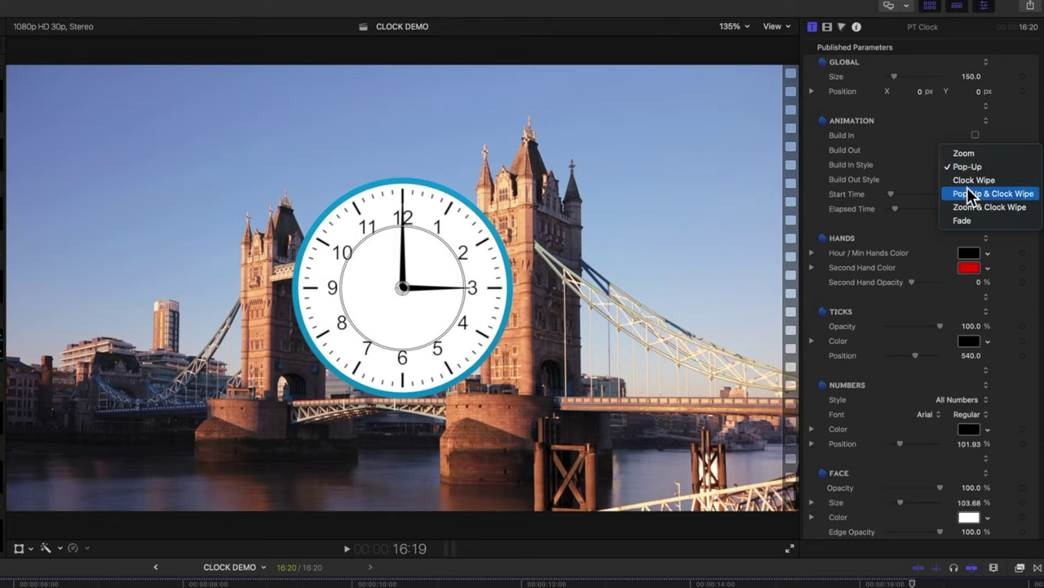
left_click(898, 150)
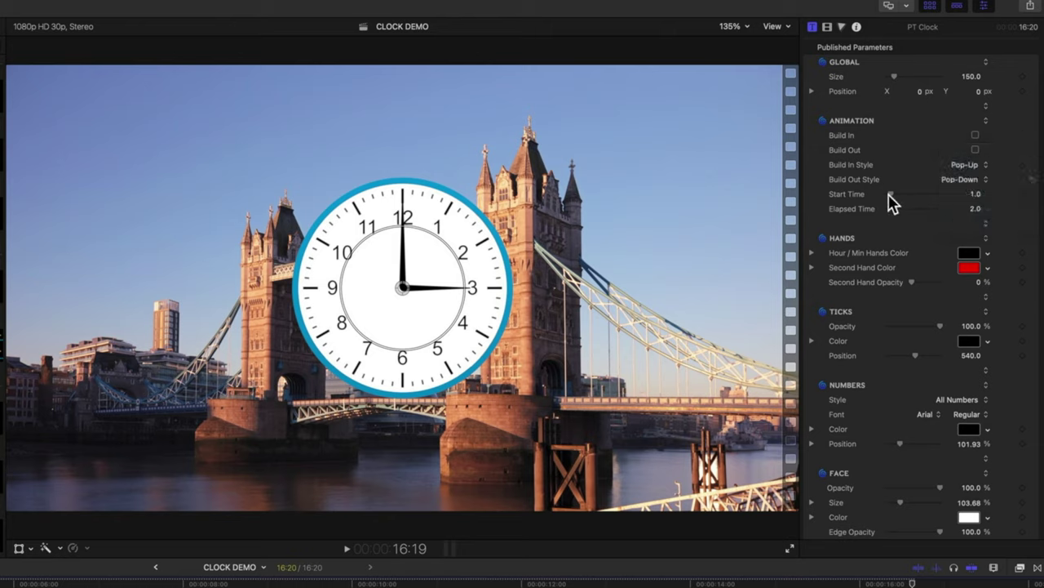
Make the hour and minute hands teal and save the teal as a swatch.
scroll(893, 237, "down", 1)
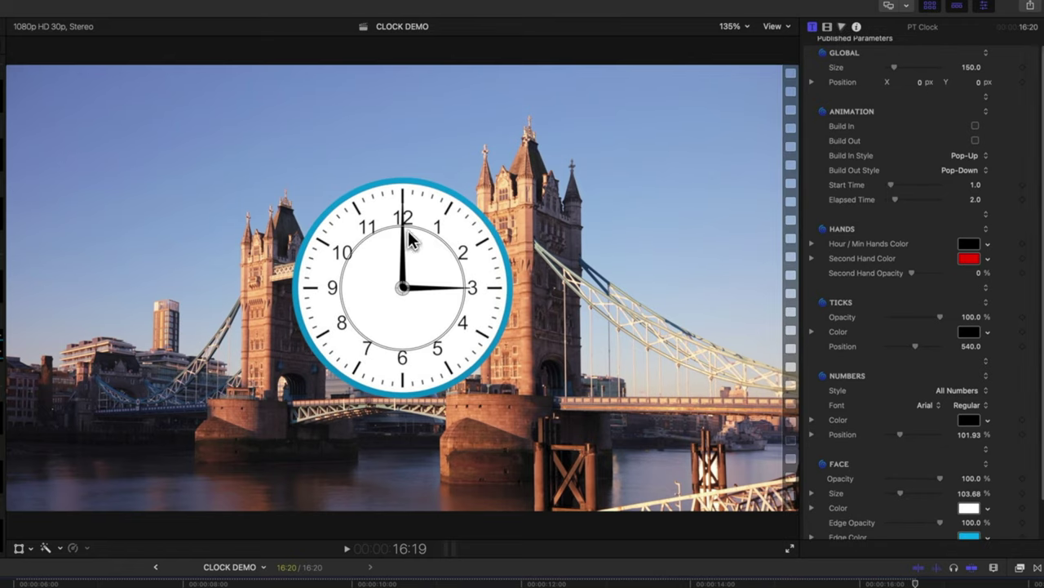
scroll(1027, 280, "down", 1)
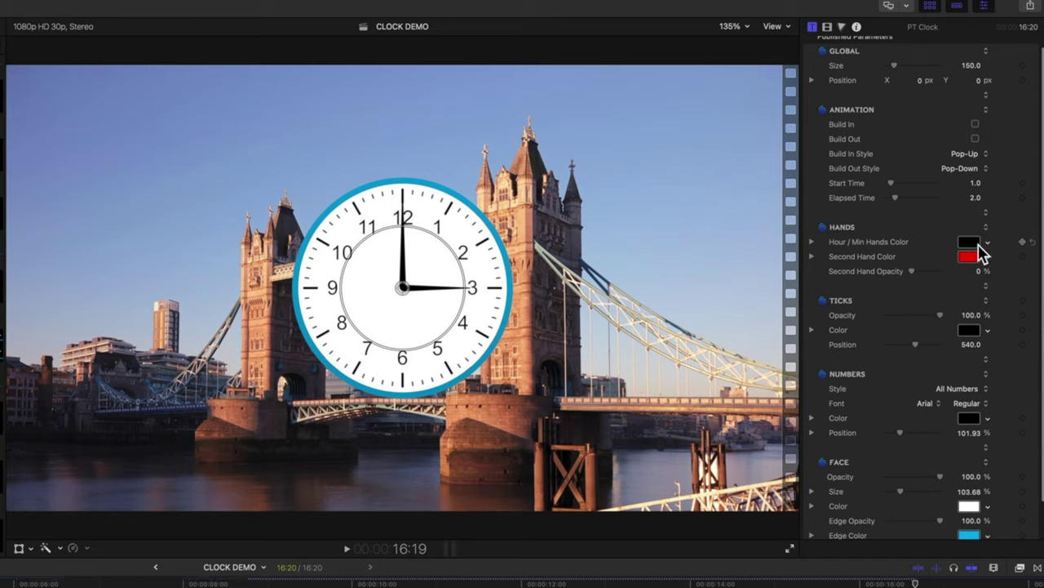
left_click(988, 242)
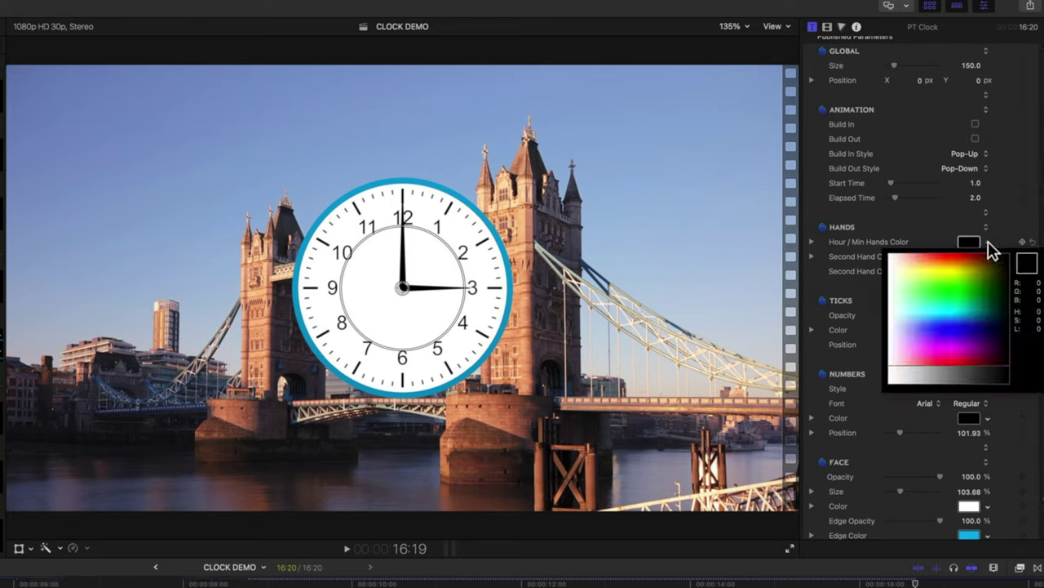
left_click_drag(989, 255, 995, 321)
key("Escape")
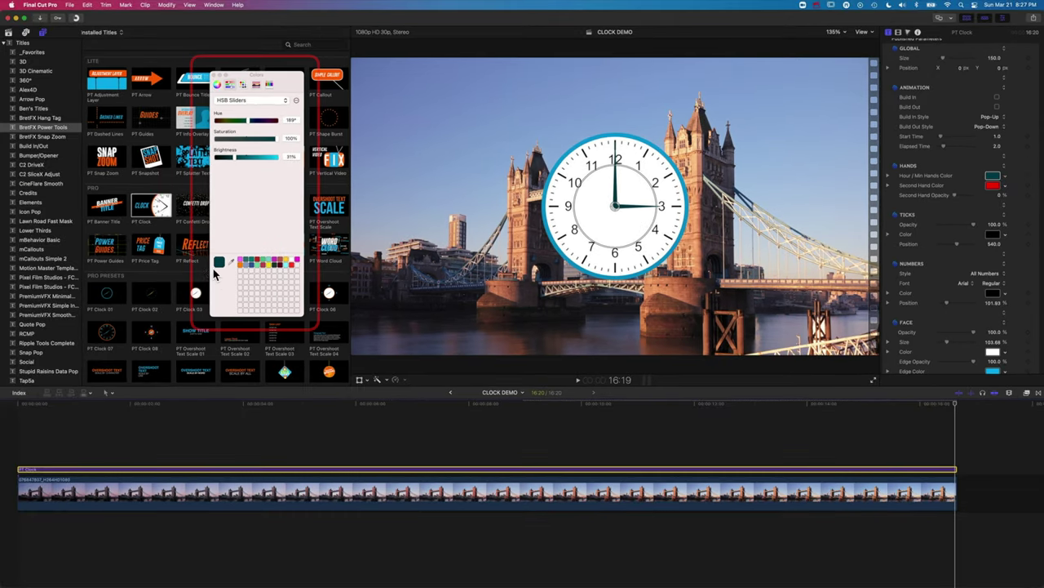
left_click_drag(219, 262, 301, 270)
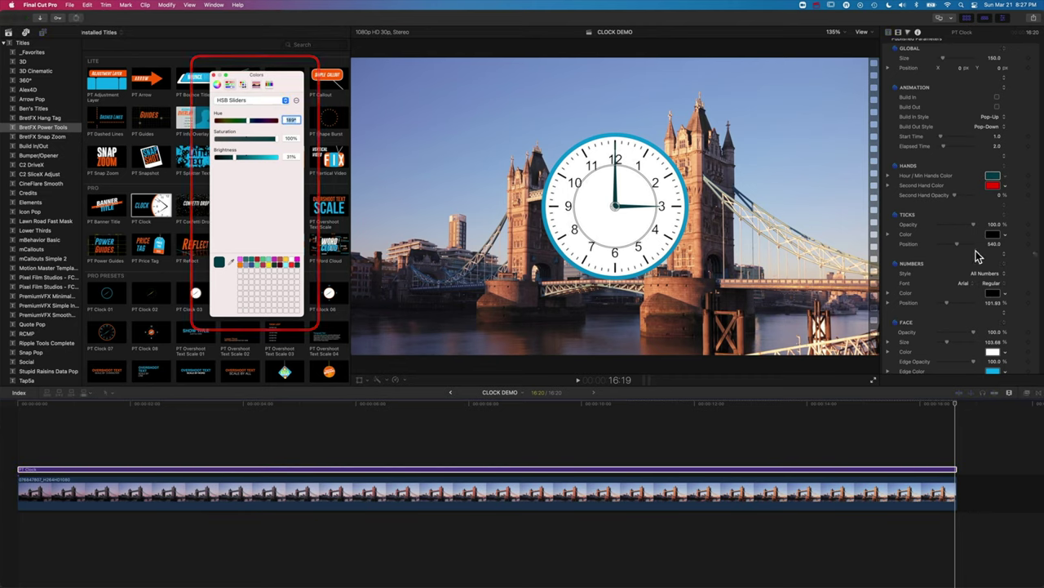
Apply the saved teal swatch to the clock's Edge Color.
scroll(941, 257, "down", 1)
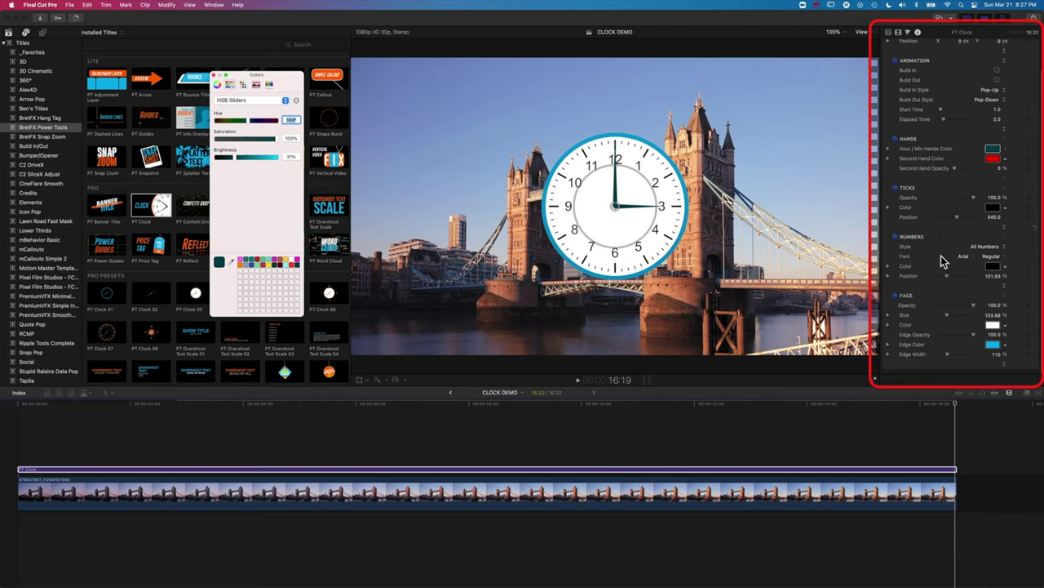
left_click(995, 351)
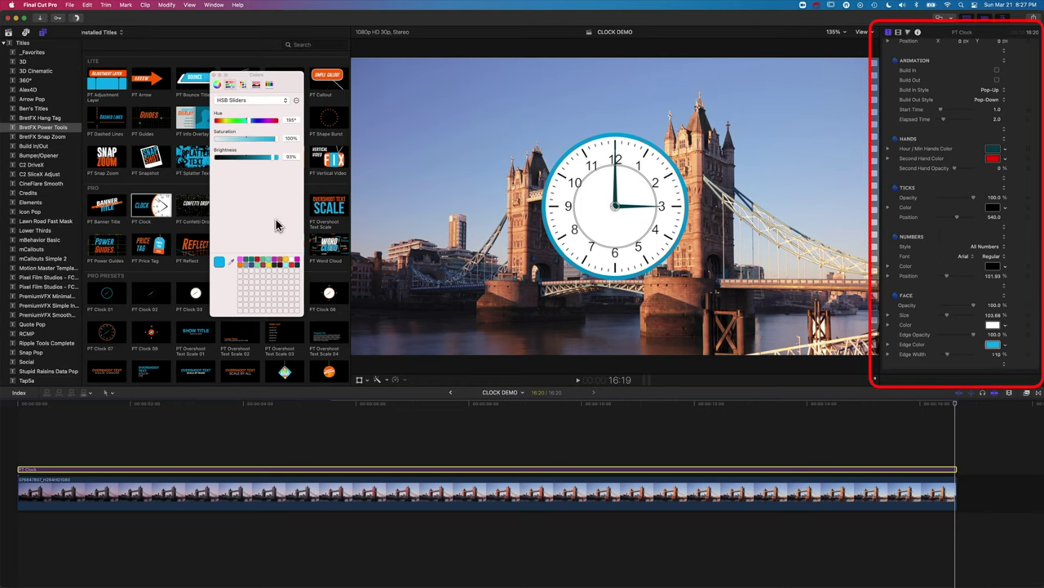
left_click(297, 266)
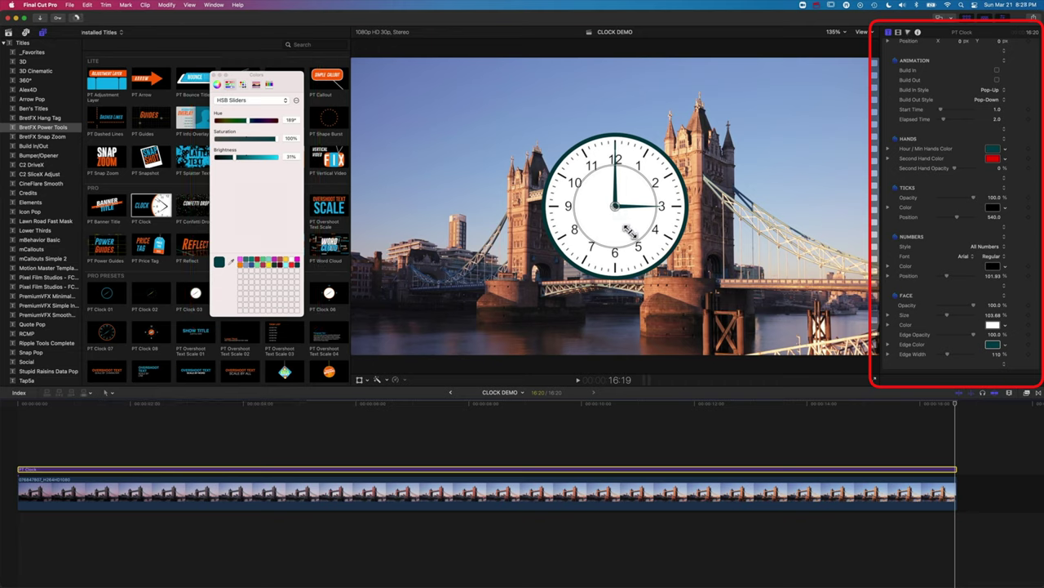
Shrink the clock to about 60% and move it into the upper-left sky.
left_click_drag(604, 232, 634, 238)
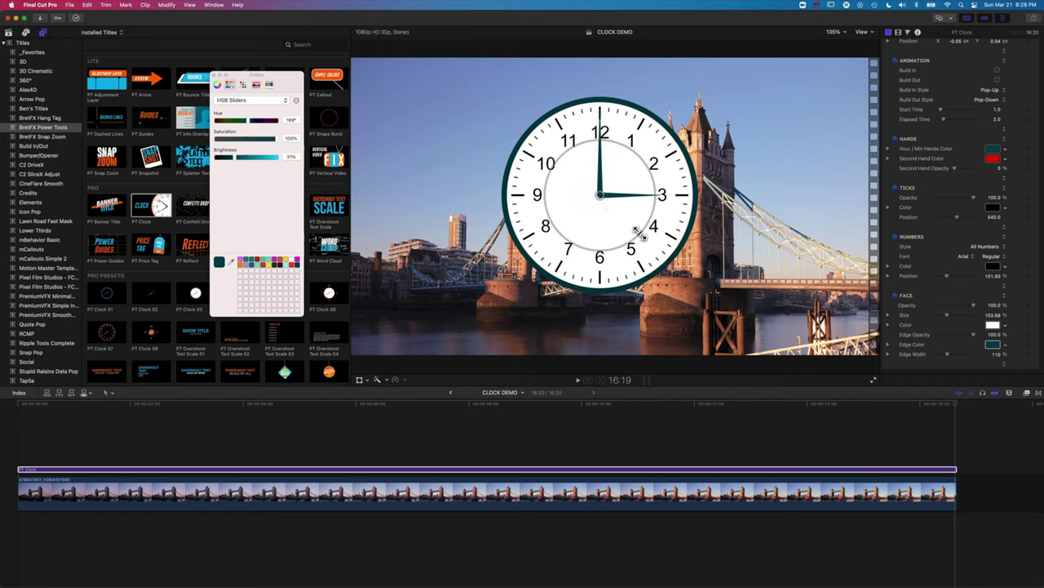
left_click_drag(641, 234, 439, 139)
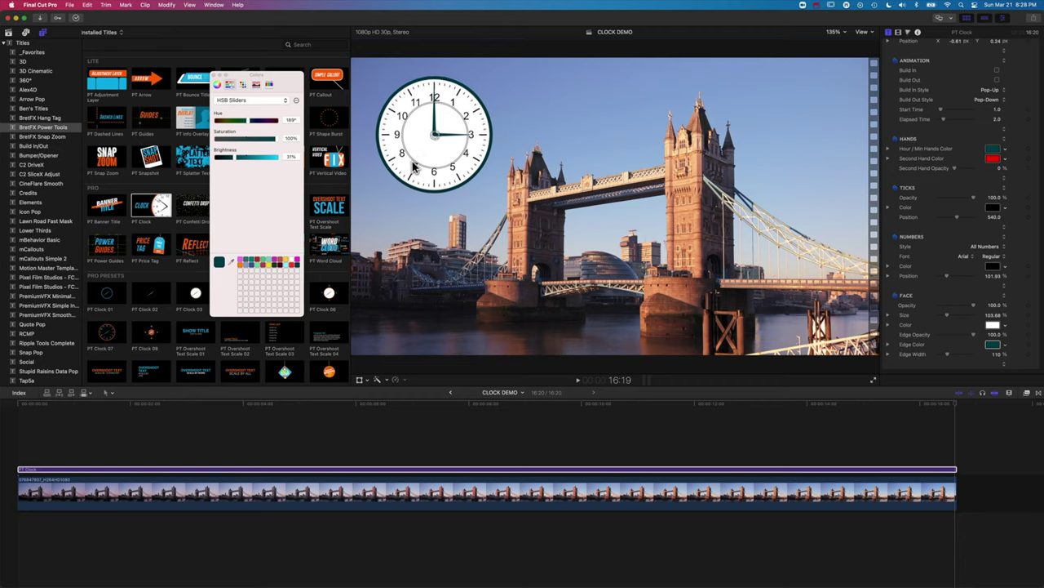
key("space")
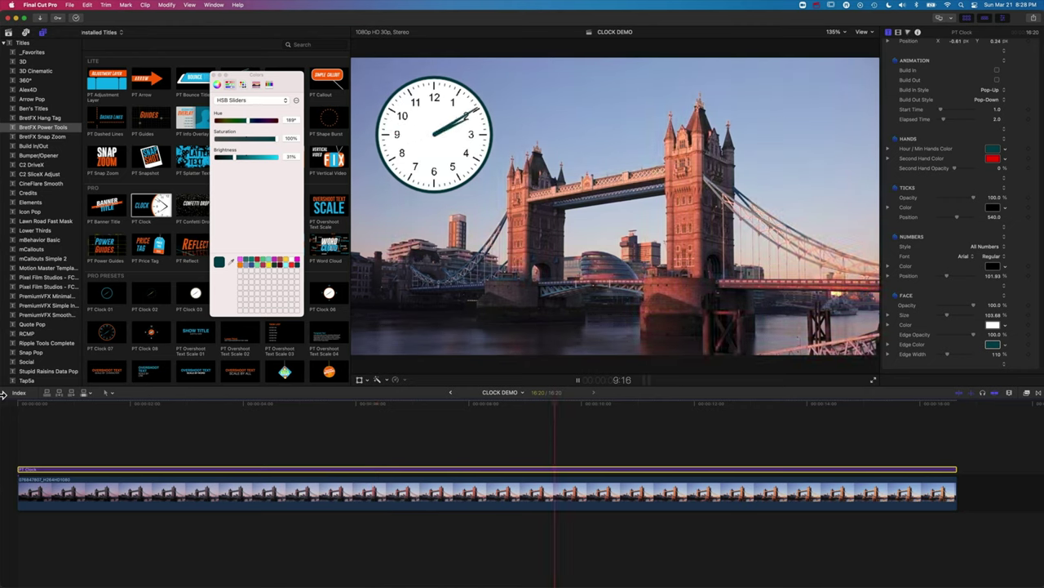
key("space")
left_click(207, 412)
left_click(13, 408)
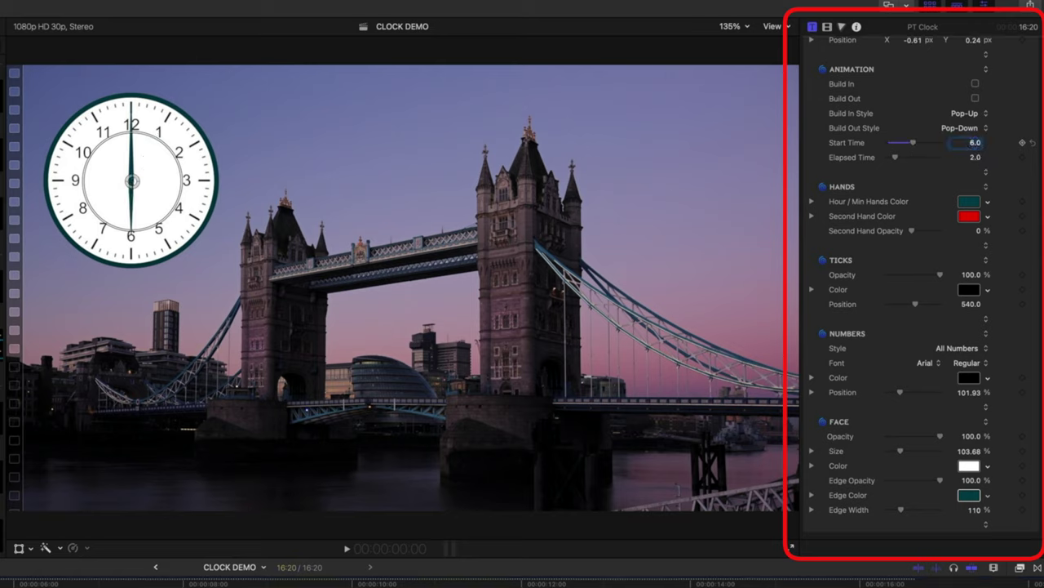
Set the clock animation's Elapsed Time to 1.75, with Start Time at 6.0.
left_click(977, 155)
type("1.75")
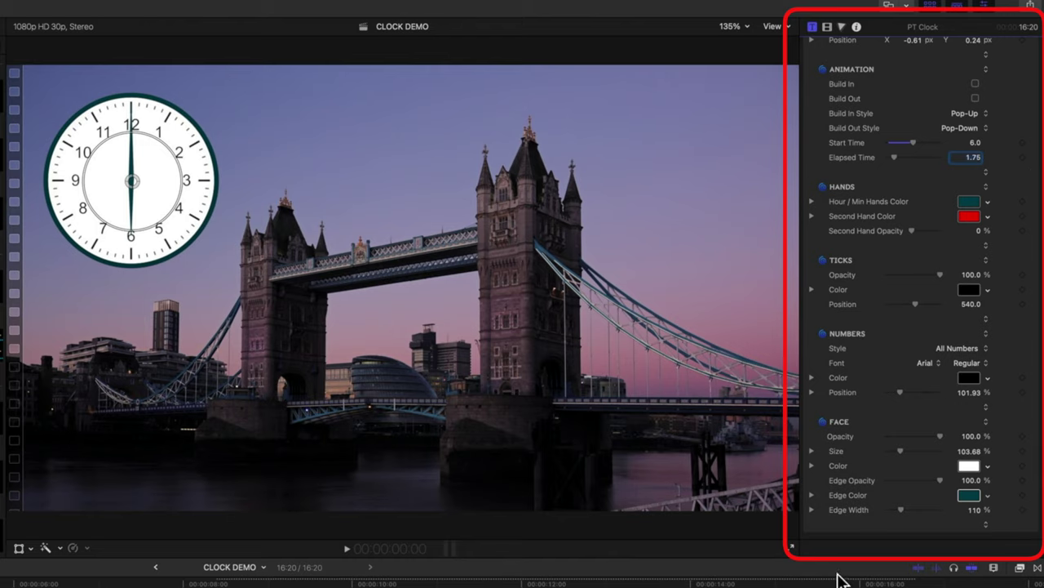
key("Return")
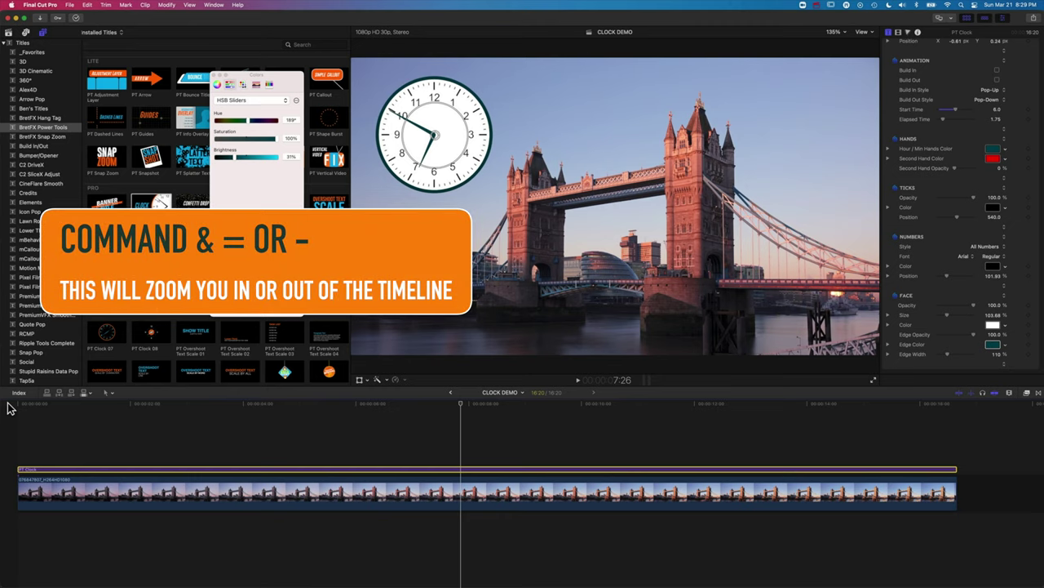
Zoom out the timeline and duplicate the clock title and bridge clip after the original.
key("super+minus")
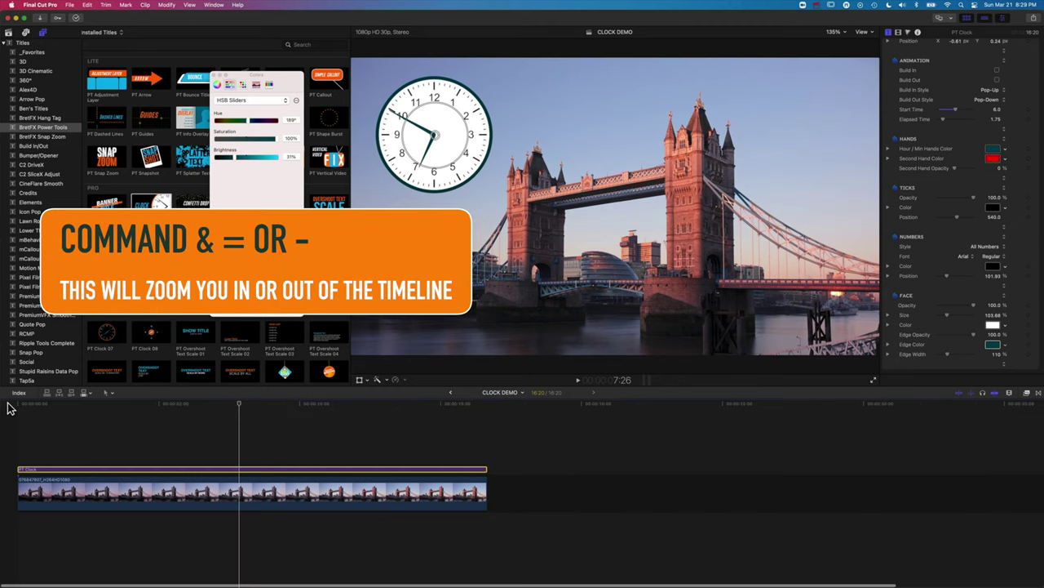
key("super+minus")
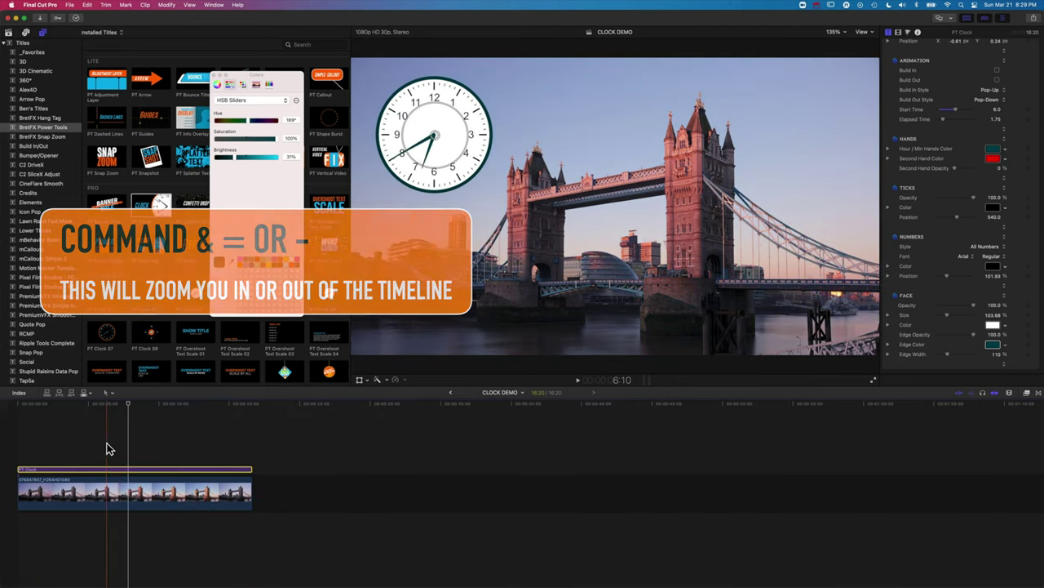
left_click_drag(109, 450, 354, 490)
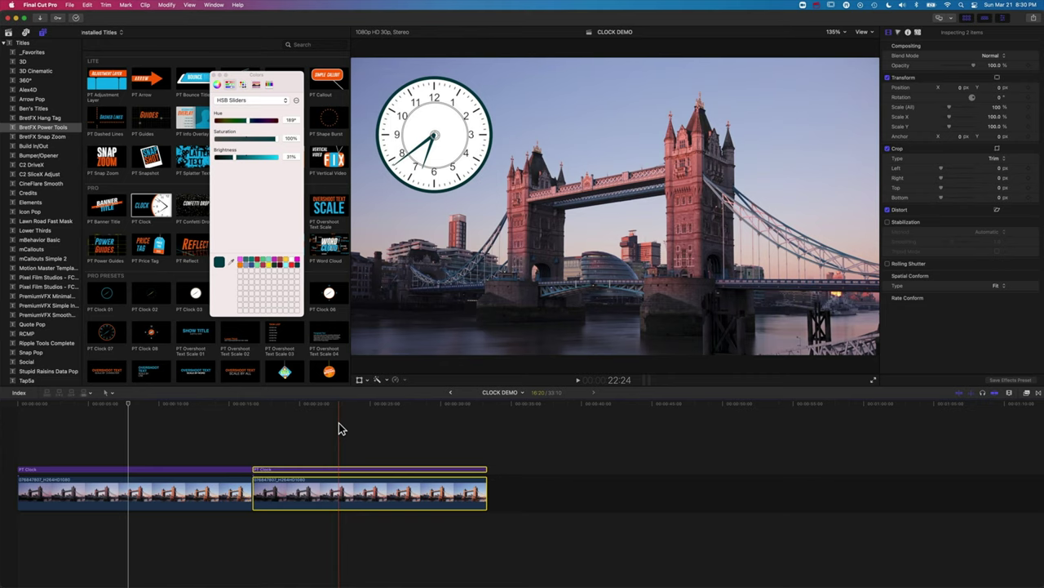
Turn the copies into the compound clip 'CLOCK DEMO Clip' and add a hold frame.
key("alt+g")
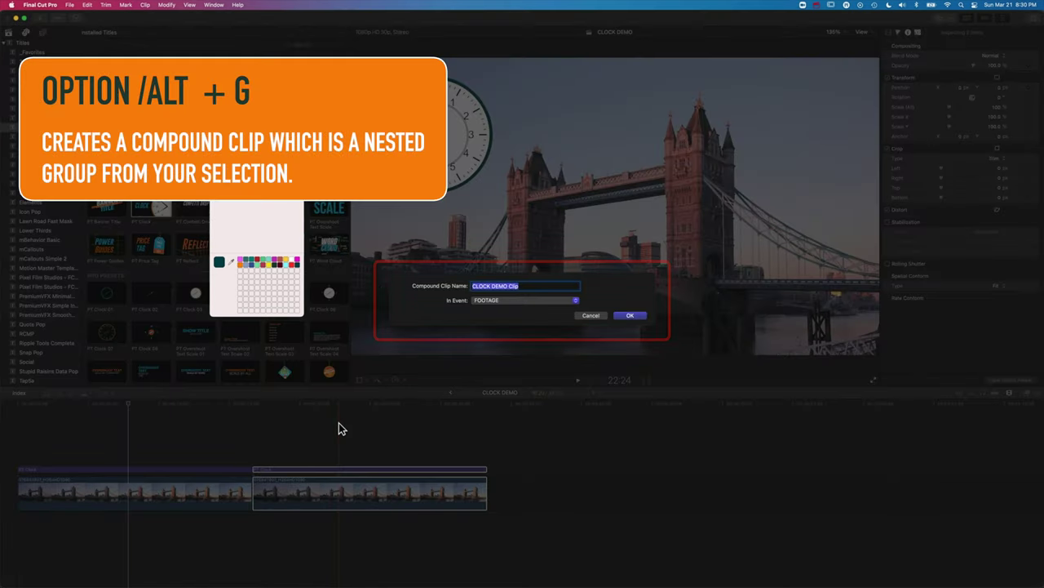
left_click(636, 318)
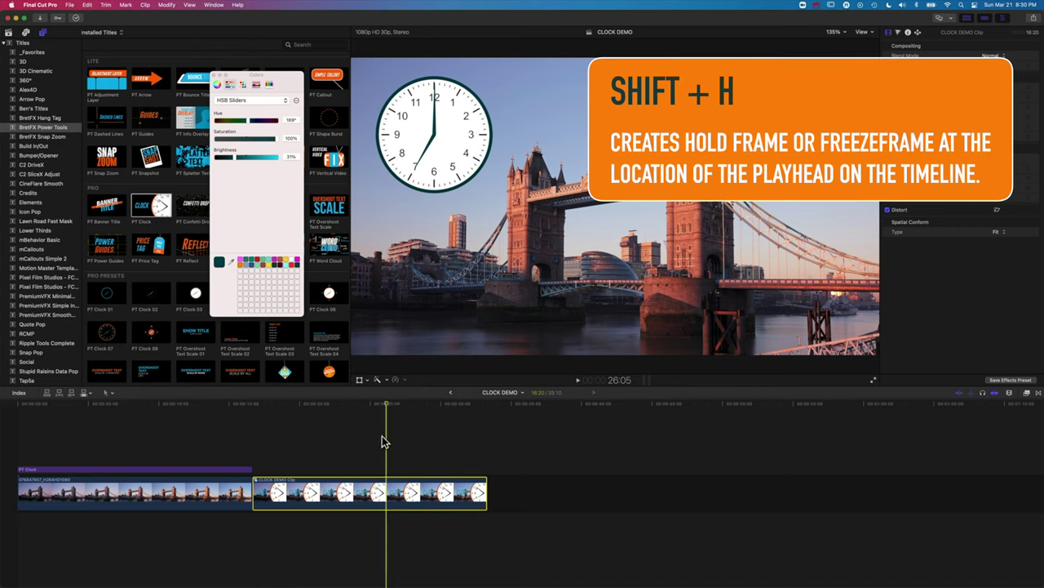
key("shift+h")
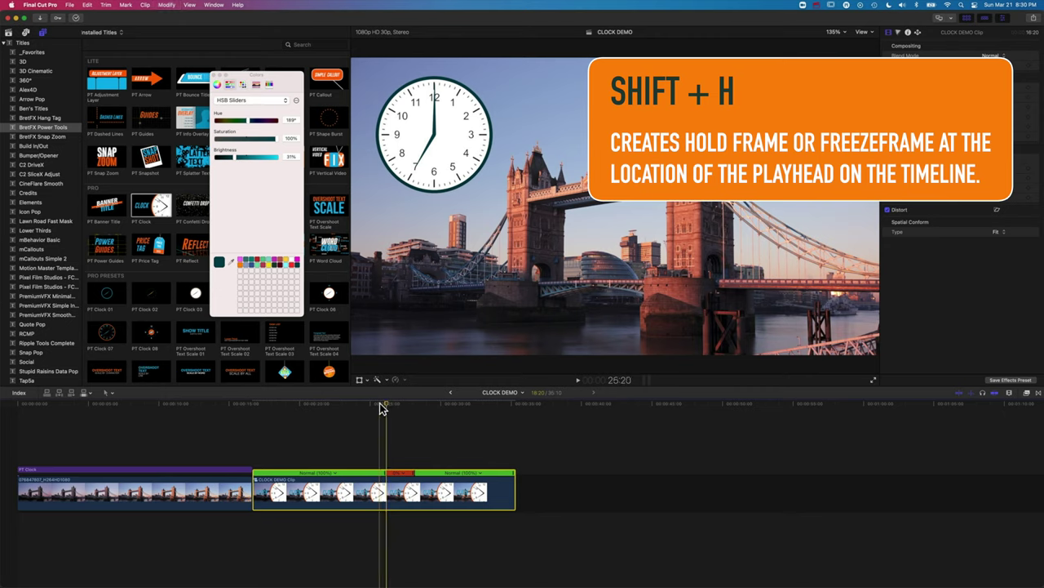
Preview the freeze frame and lengthen the hold segment.
left_click_drag(383, 408, 349, 408)
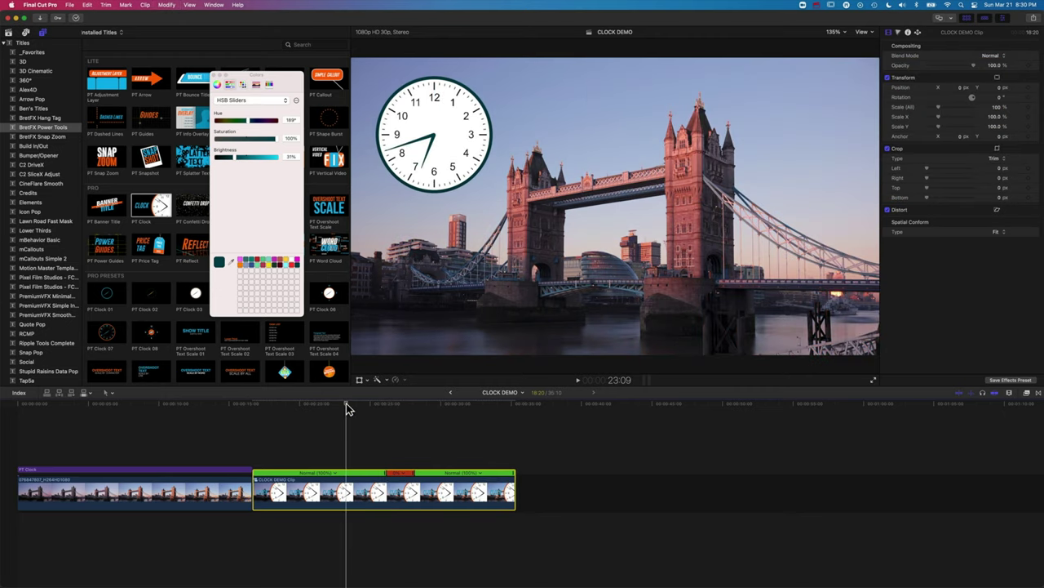
key("space")
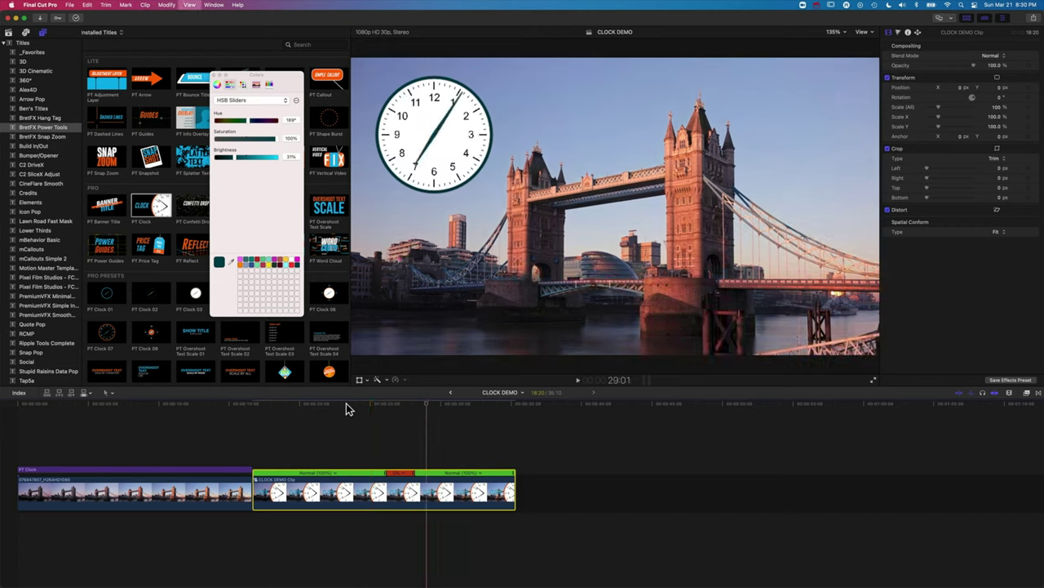
key("space")
left_click_drag(415, 475, 455, 475)
left_click_drag(426, 408, 389, 408)
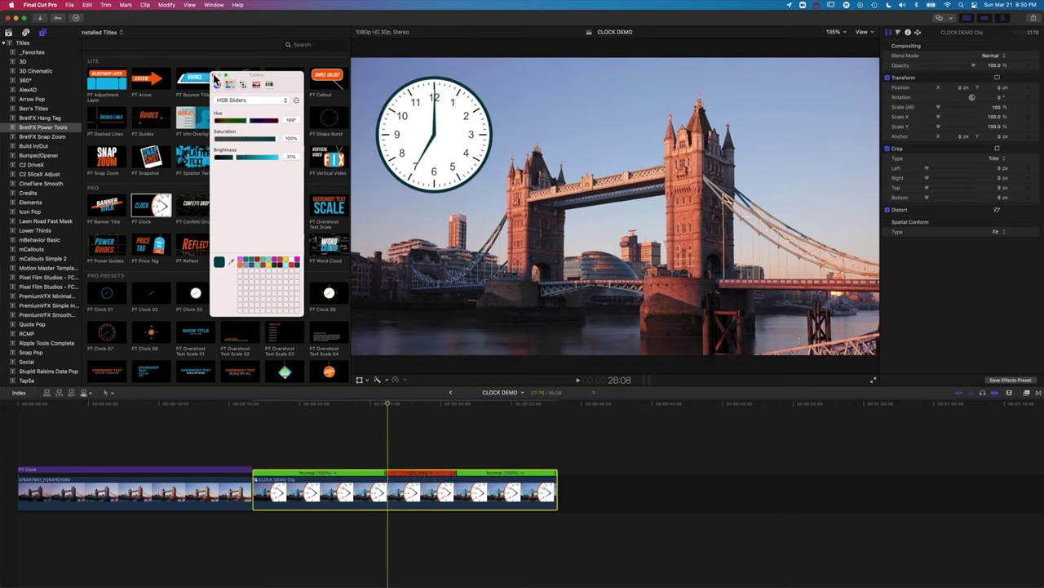
Place a shortened PT Price Tag 04 title above the compound clip's hold section.
left_click(215, 79)
scroll(154, 245, "down", 4)
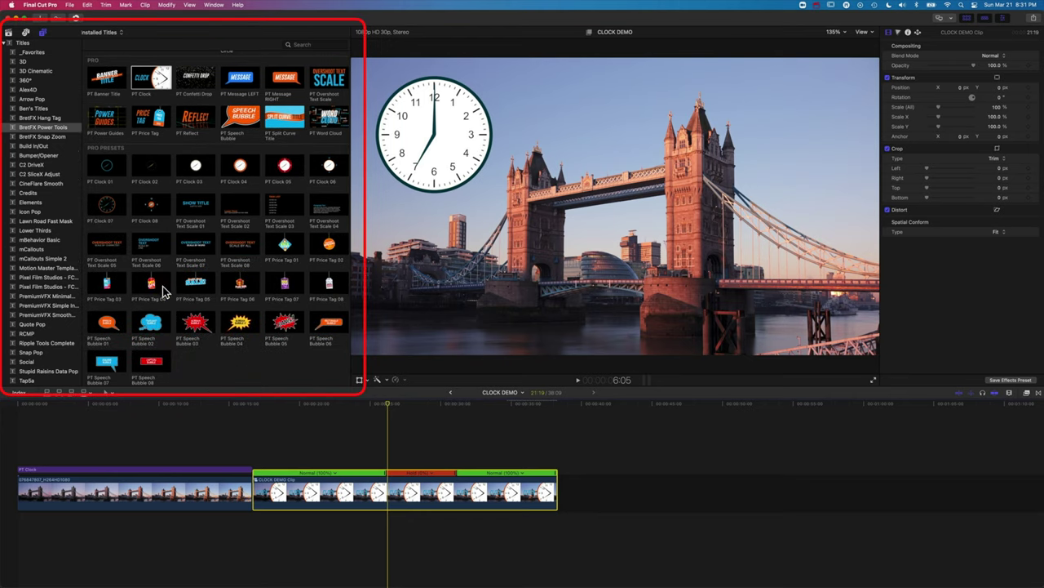
left_click(158, 286)
left_click_drag(289, 314, 390, 454)
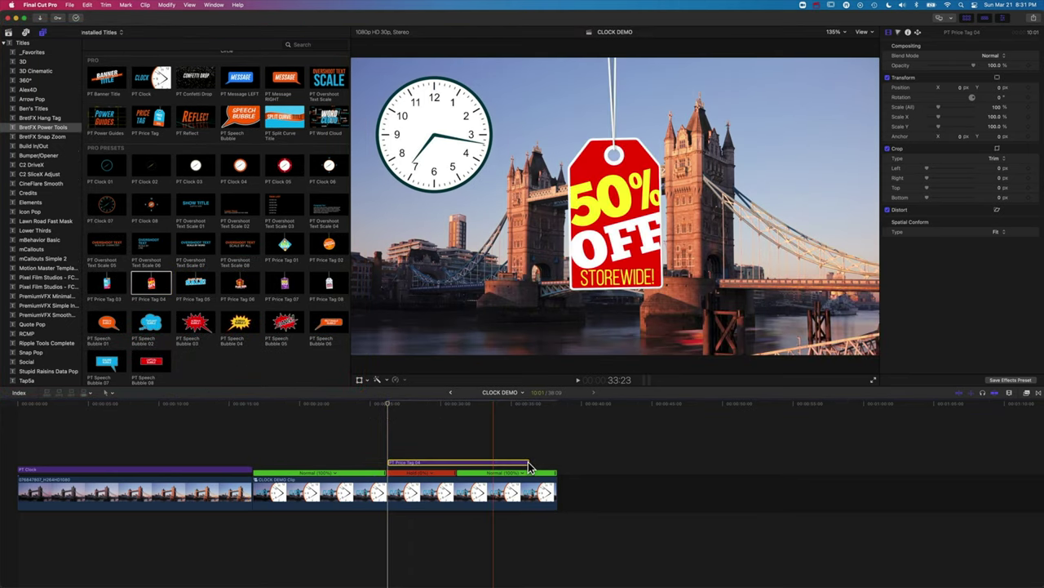
left_click_drag(529, 467, 454, 455)
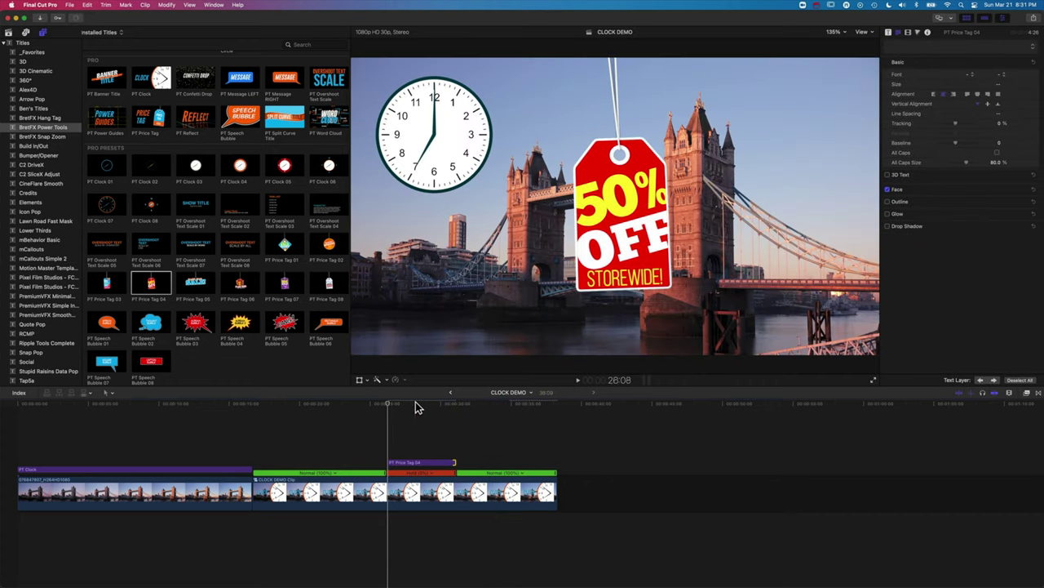
Play back the 50% OFF STOREWIDE price tag over the held clock.
left_click(359, 407)
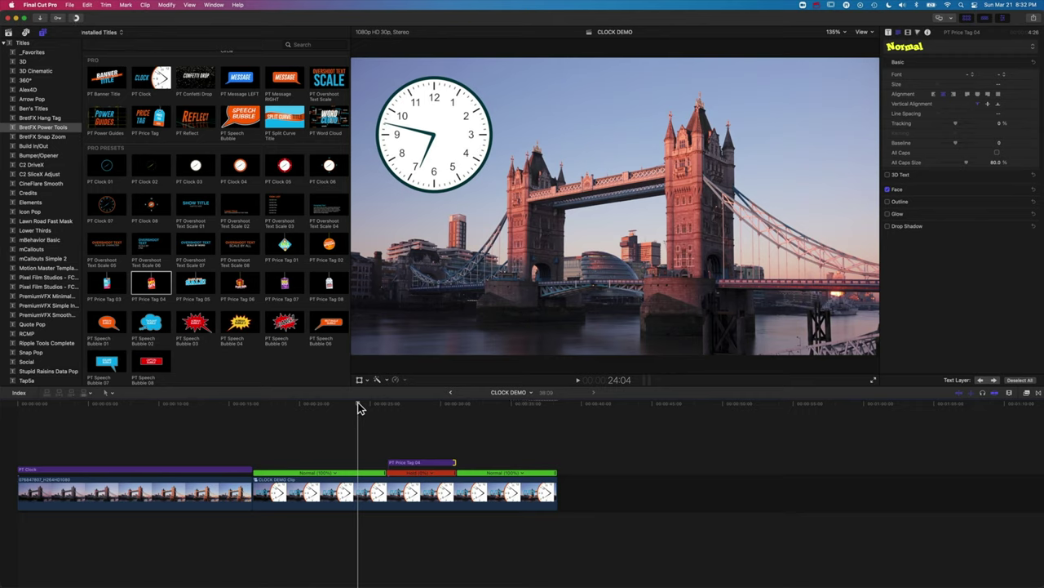
key("space")
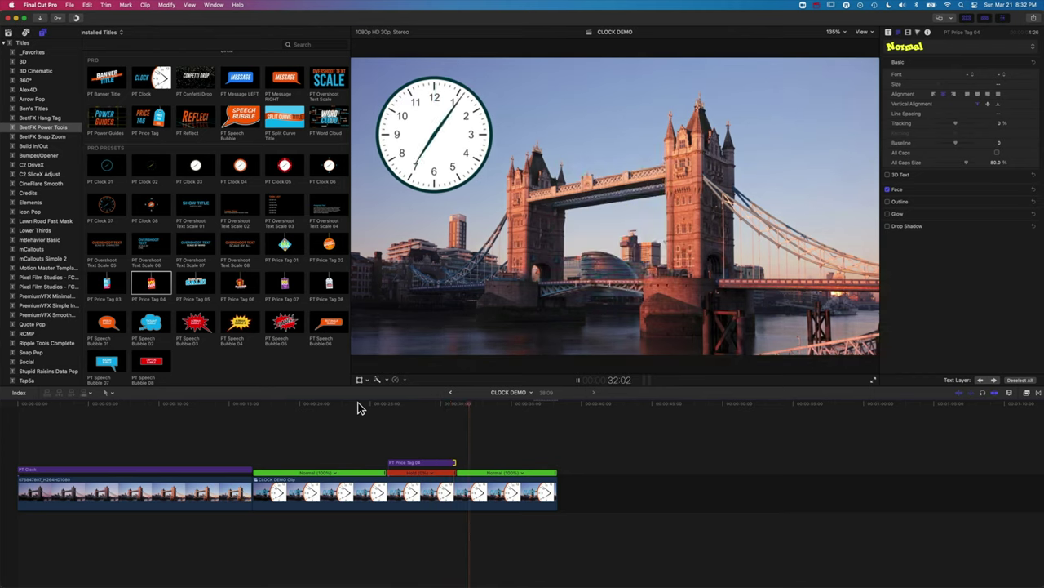
key("space")
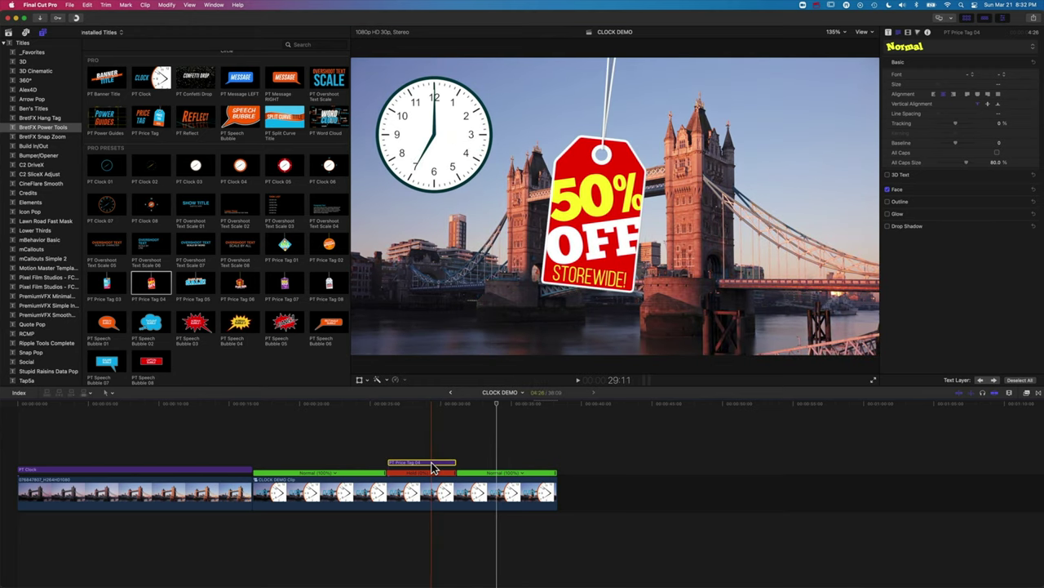
Copy the clock-and-bridge clip to the timeline end as compound clip CLOCK DEMO Clip 1.
left_click(375, 443)
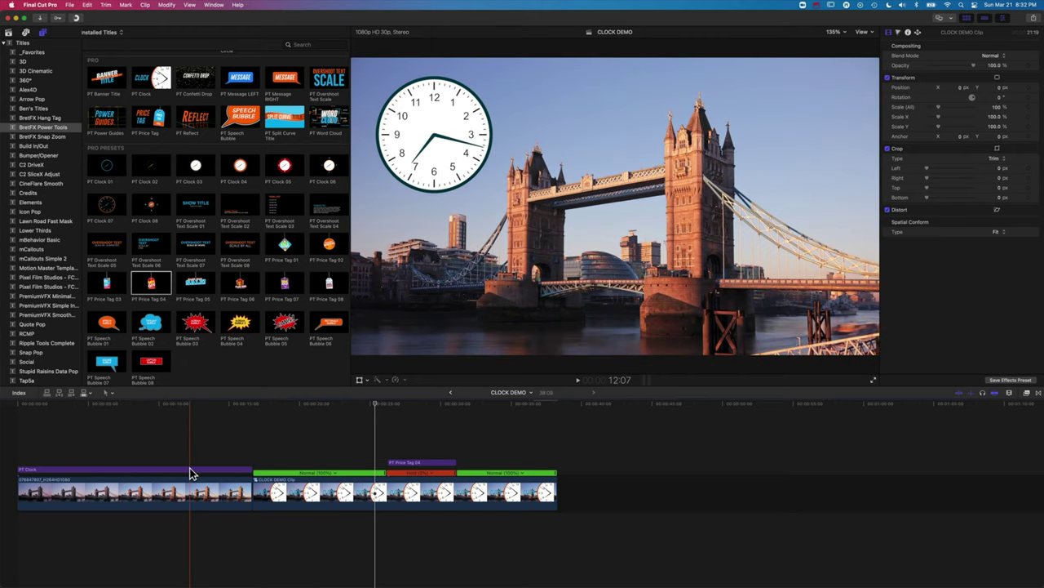
left_click_drag(133, 455, 667, 494)
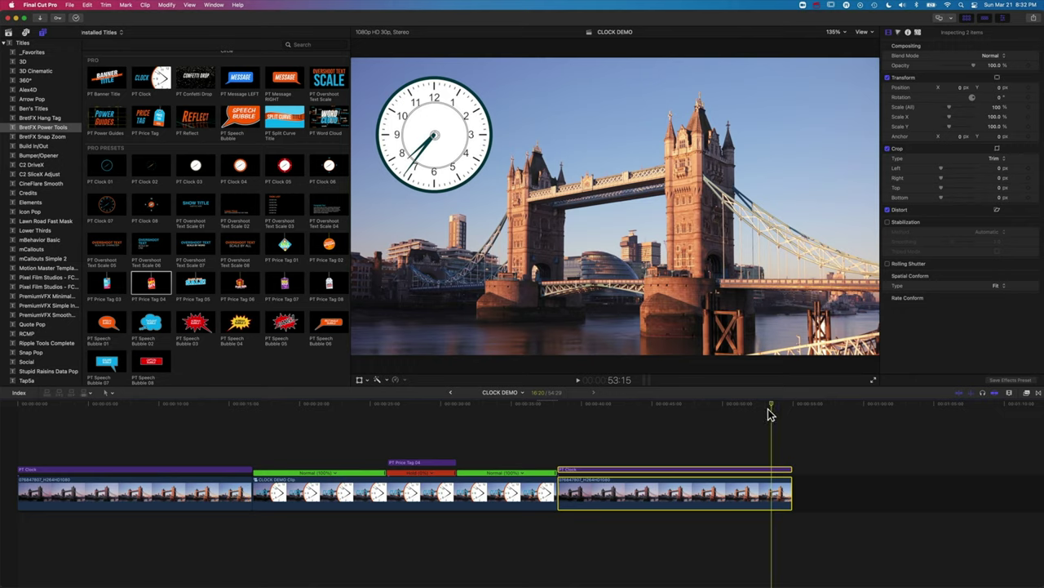
key("alt+g")
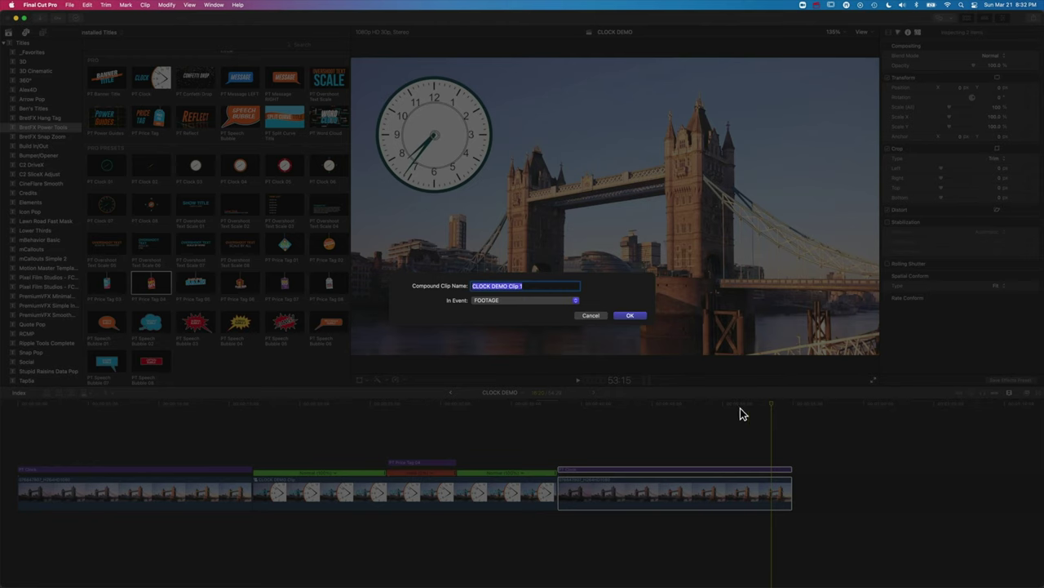
left_click(634, 317)
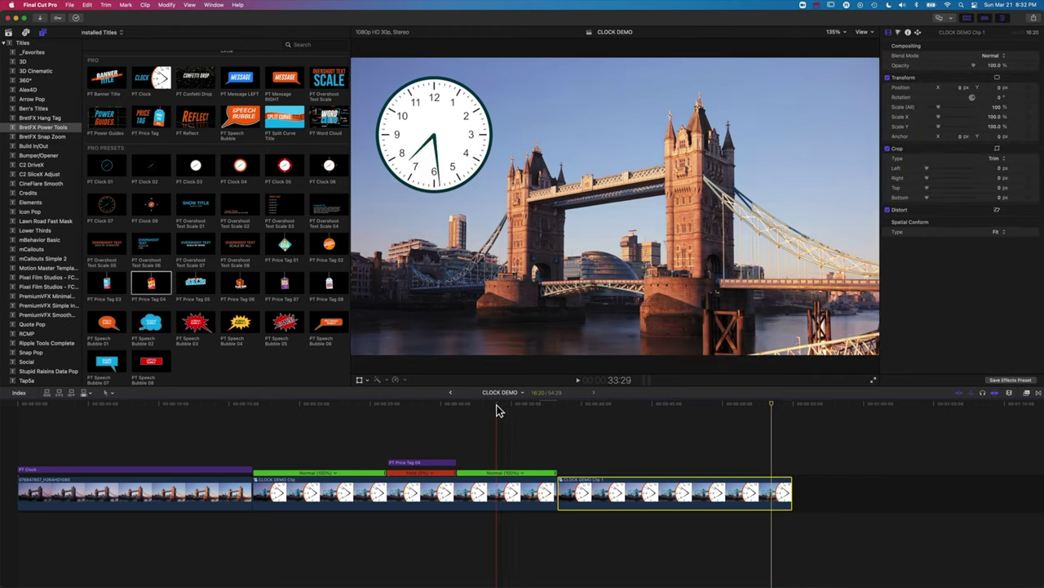
Set the compound clip to play in reverse and preview it.
left_click(404, 378)
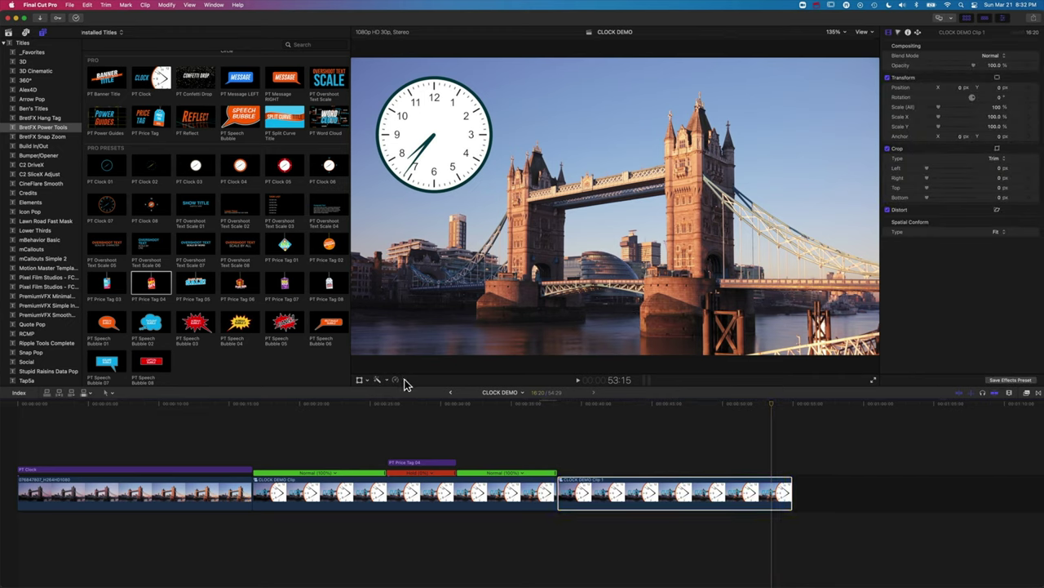
left_click(403, 380)
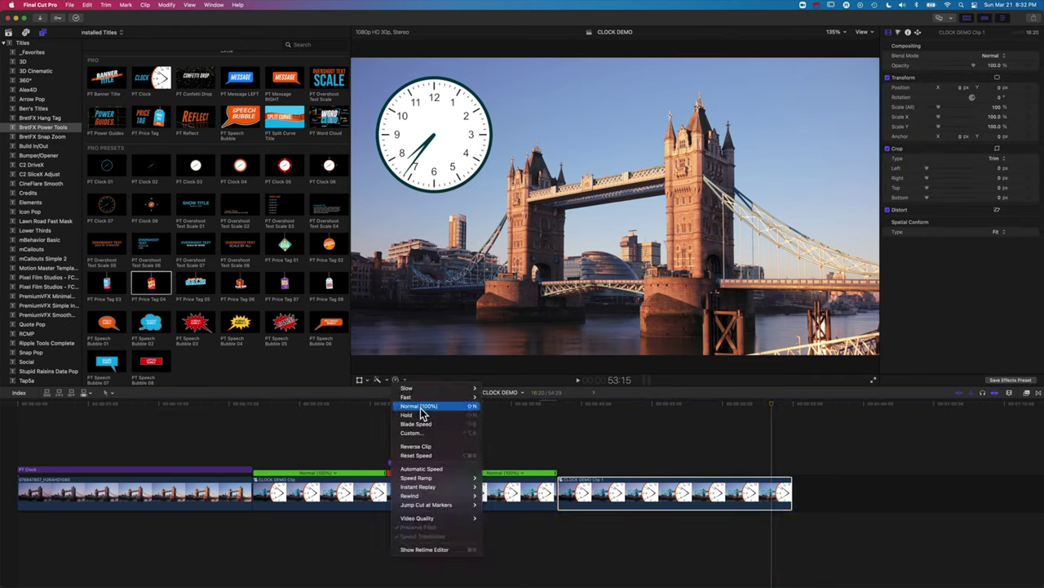
left_click(415, 446)
left_click(553, 405)
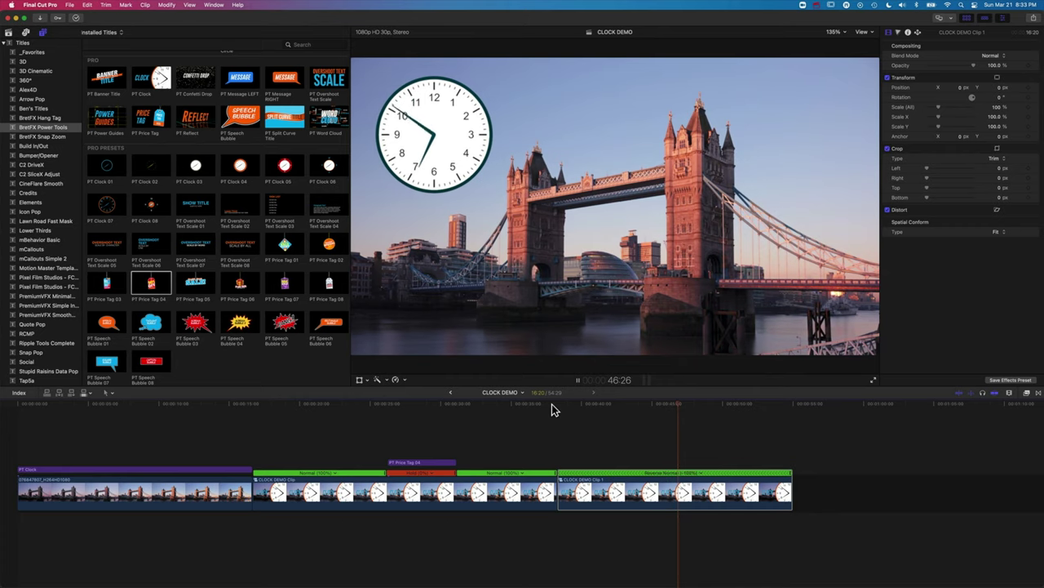
key("space")
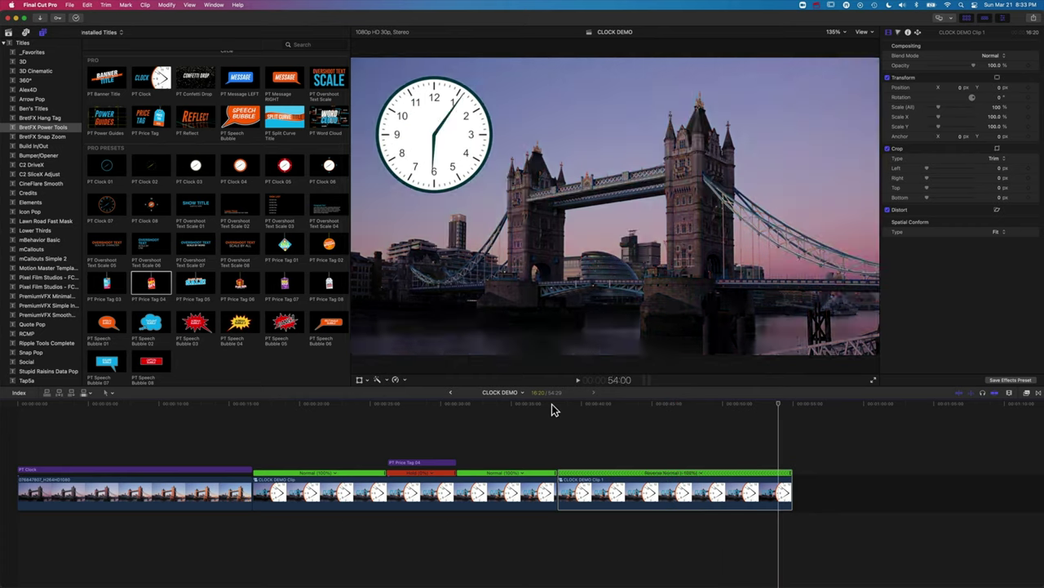
Delete the clips after the first bridge clip and fit the project in the timeline.
left_click_drag(652, 434, 361, 513)
key("Delete")
key("shift+z")
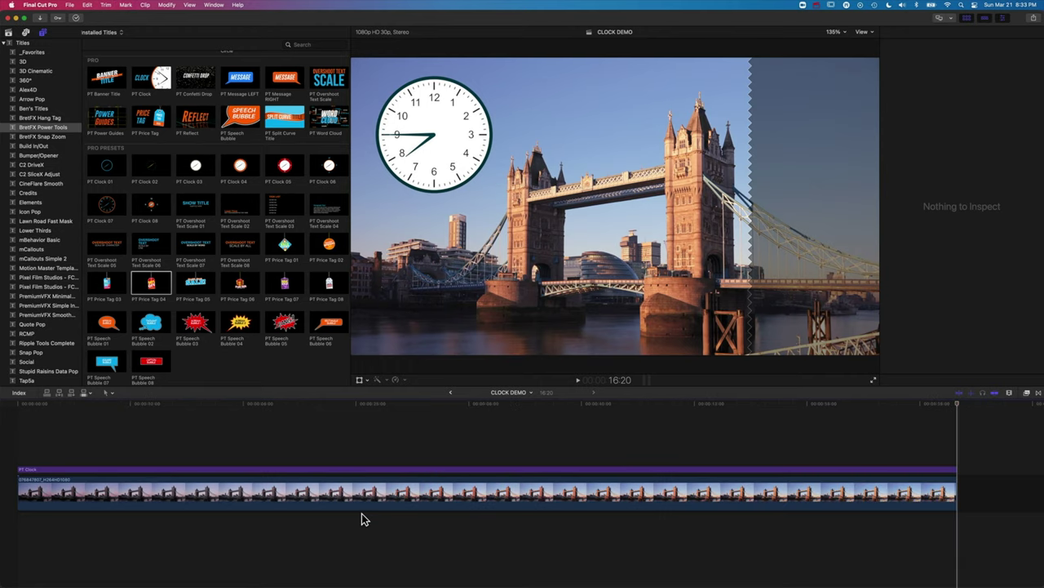
Change the PT Clock Numbers Font to Aachen Std.
left_click(394, 470)
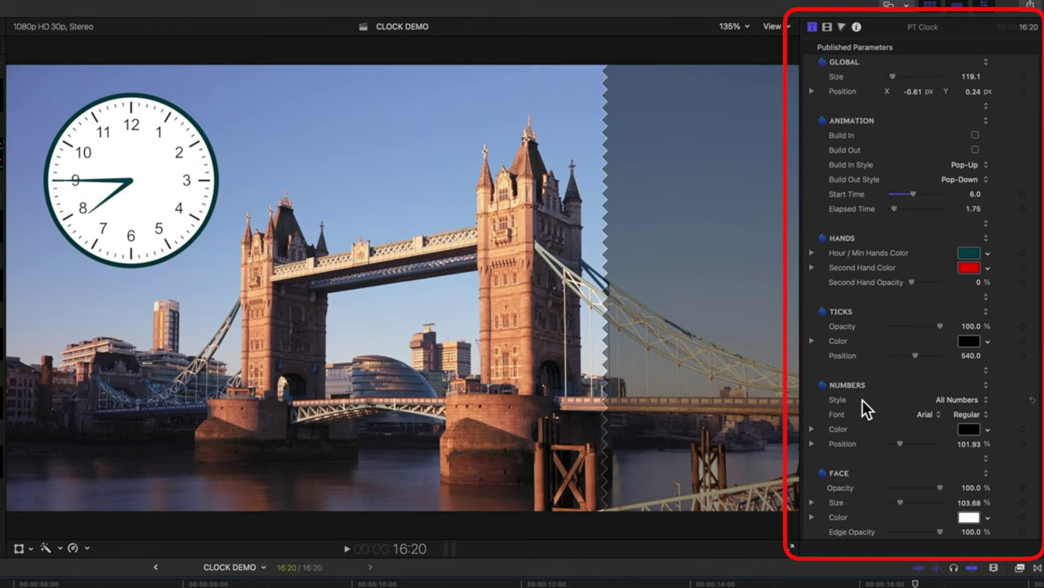
left_click(933, 412)
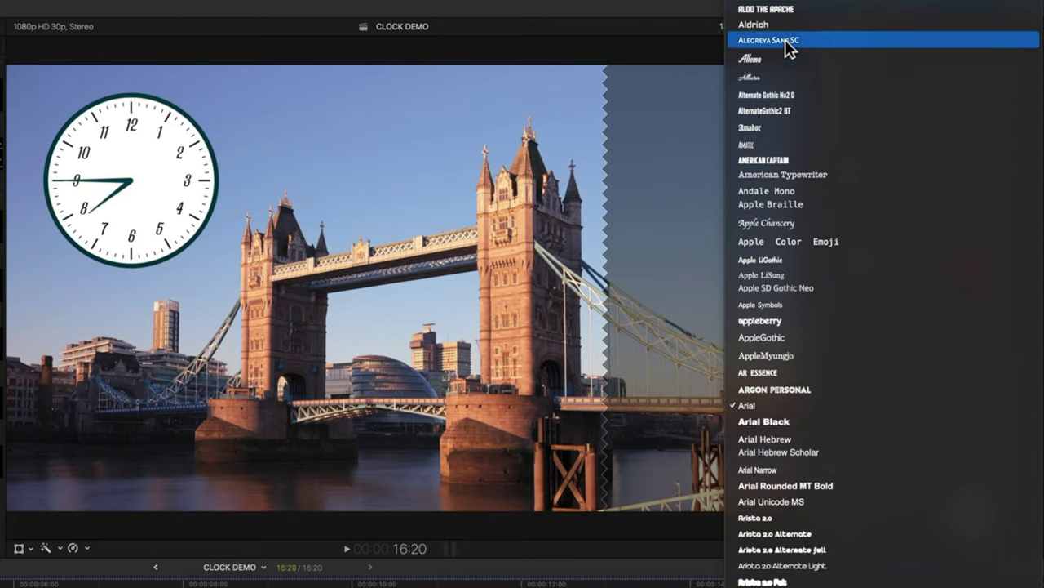
scroll(779, 69, "up", 10)
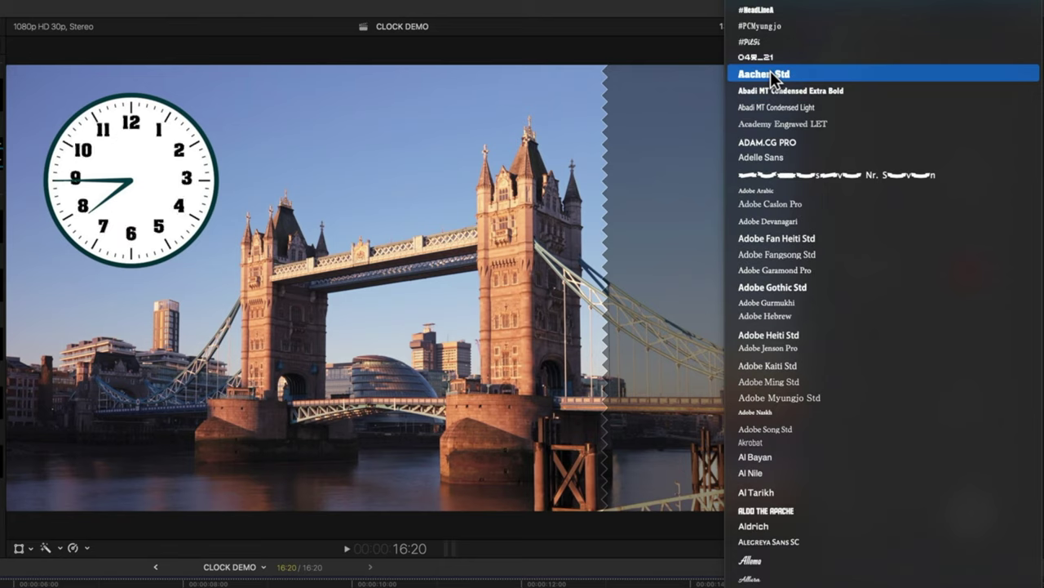
left_click(770, 73)
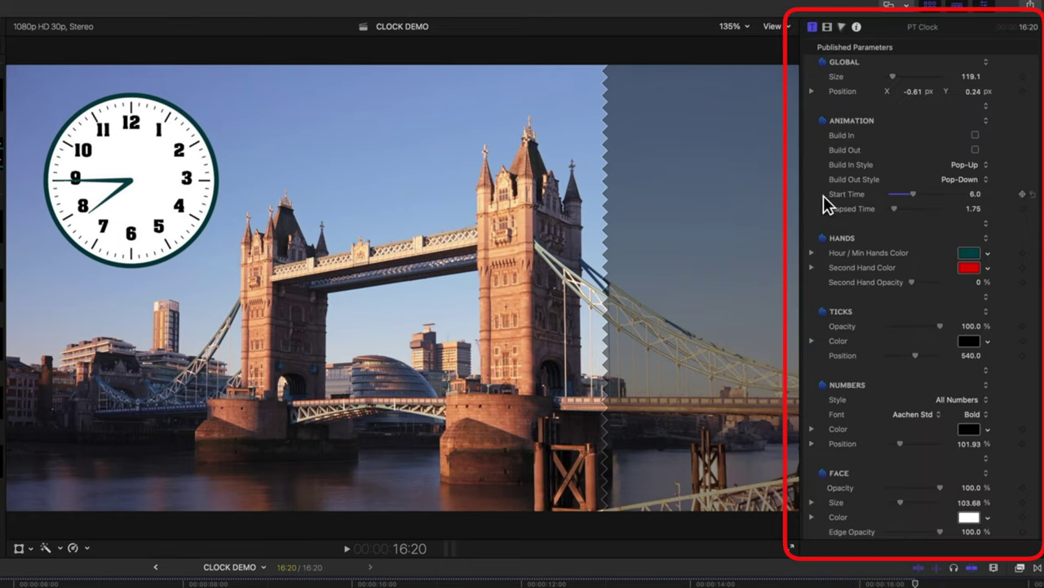
Push the numerals outward to 206% Numbers Position and nudge the clock down and right.
scroll(898, 457, "down", 2)
scroll(898, 454, "down", 1)
left_click(902, 404)
left_click_drag(901, 403, 919, 408)
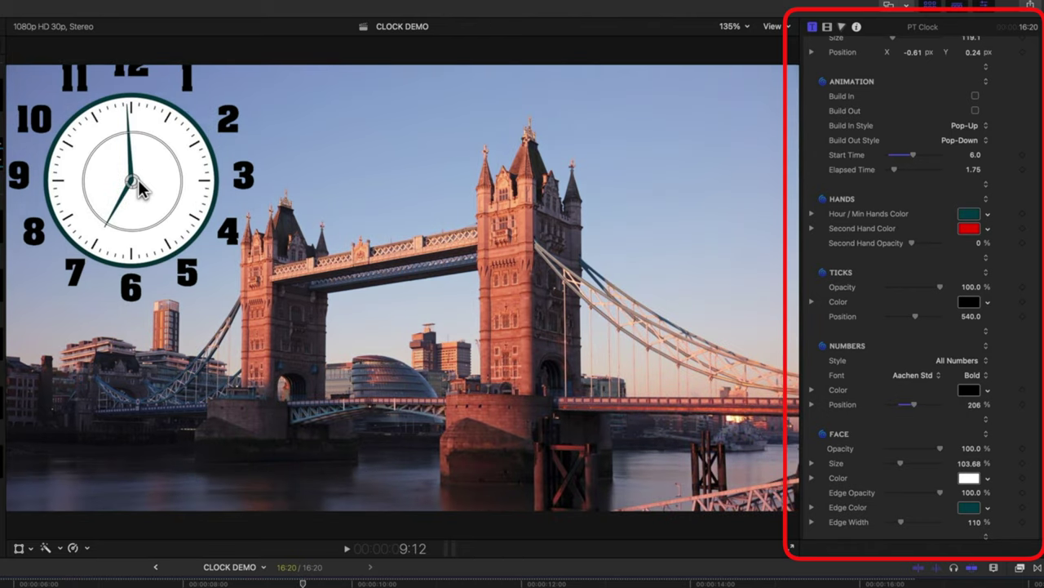
left_click_drag(147, 205, 152, 219)
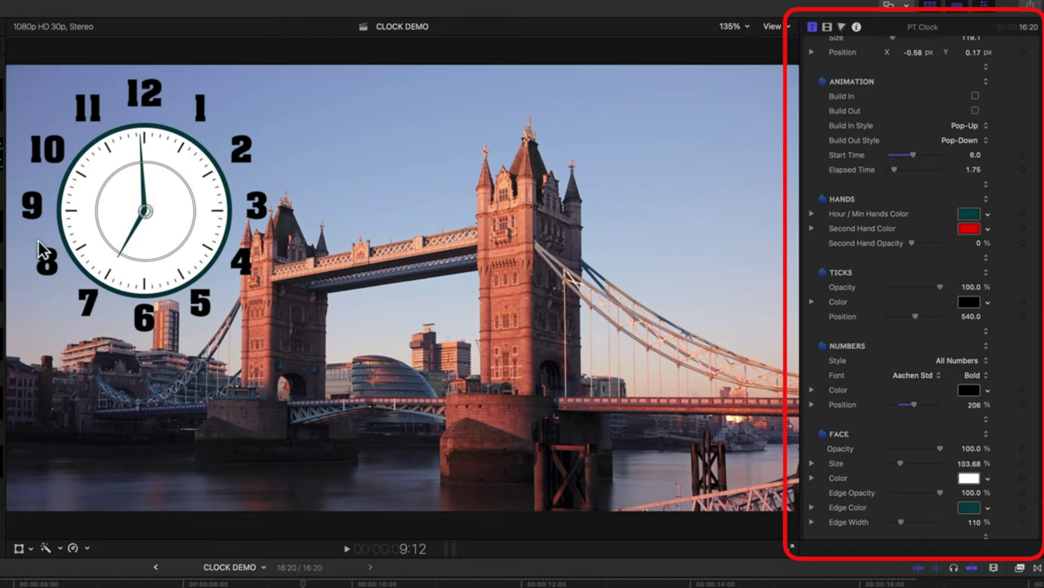
mouse_move(940, 287)
left_mouse_down()
mouse_move(828, 290)
mouse_move(972, 294)
mouse_move(945, 273)
left_mouse_up()
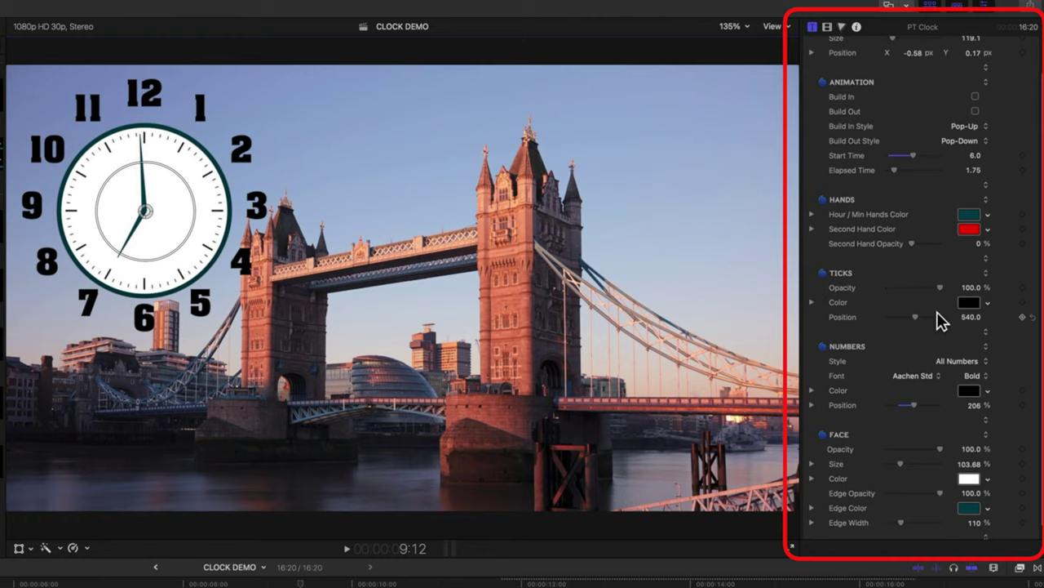
Show only numerals 12, 3, 6 and 9 and set Ticks Position to 687.
left_click(966, 361)
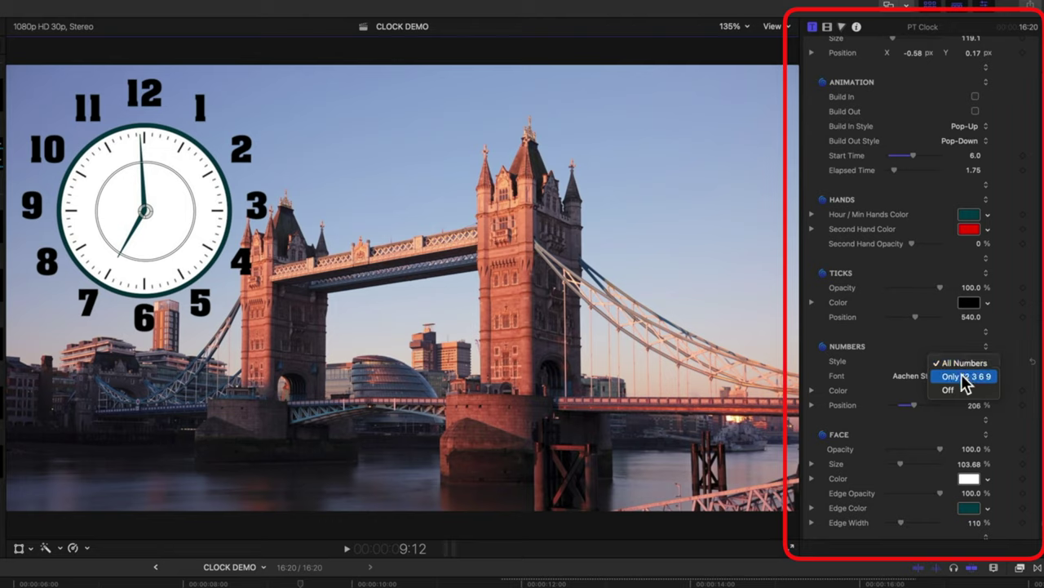
left_click(965, 377)
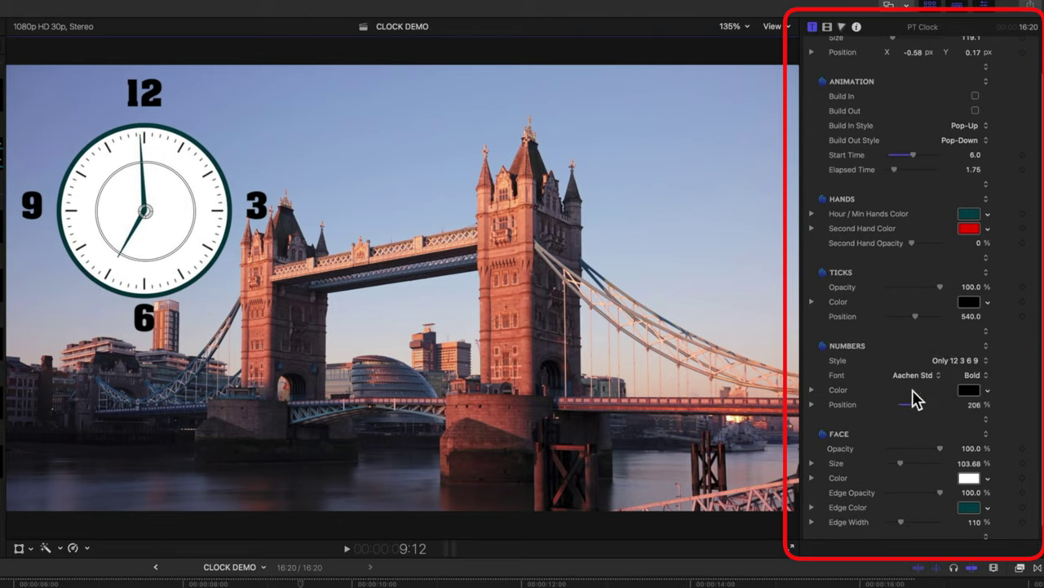
scroll(928, 377, "up", 1)
scroll(922, 379, "down", 2)
scroll(923, 380, "up", 1)
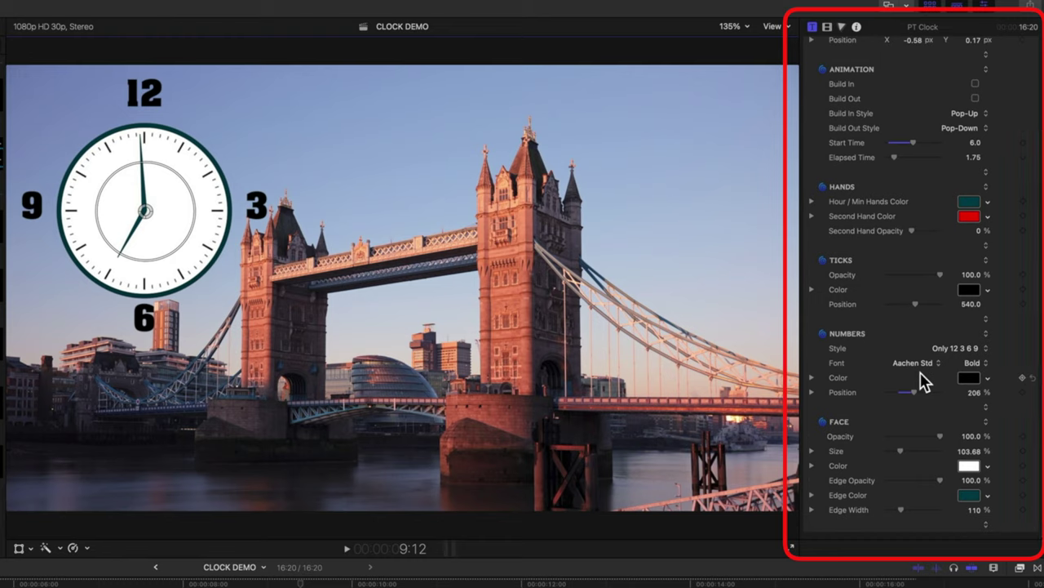
mouse_move(915, 304)
left_mouse_down()
mouse_move(951, 305)
mouse_move(925, 307)
left_mouse_up()
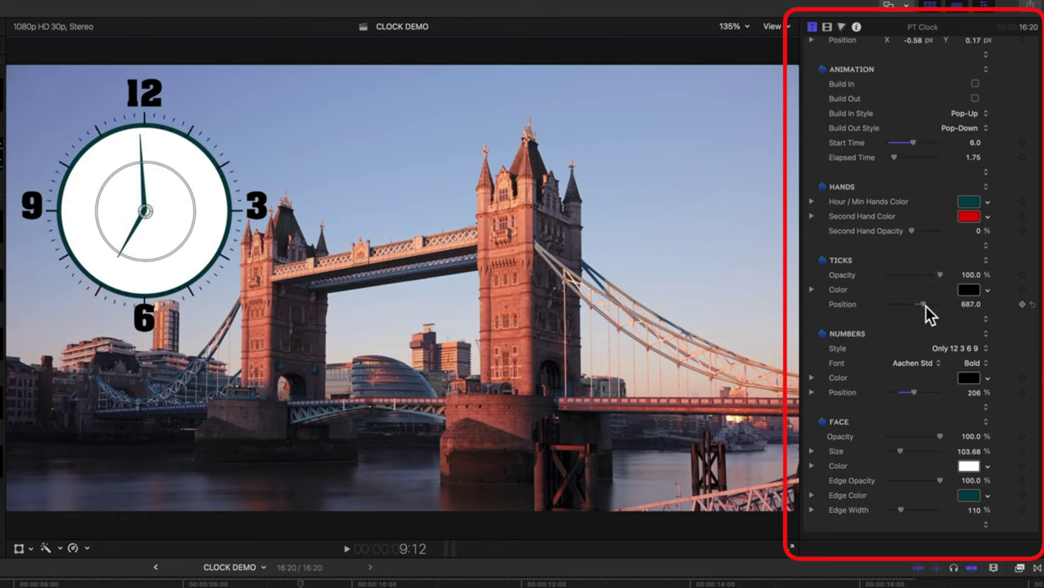
scroll(933, 391, "up", 3)
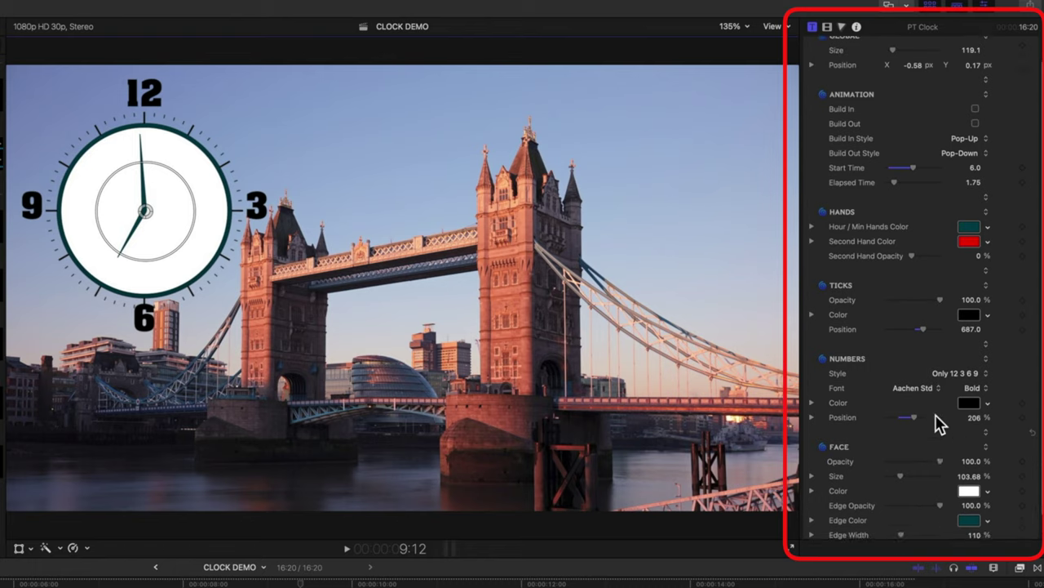
scroll(934, 347, "down", 3)
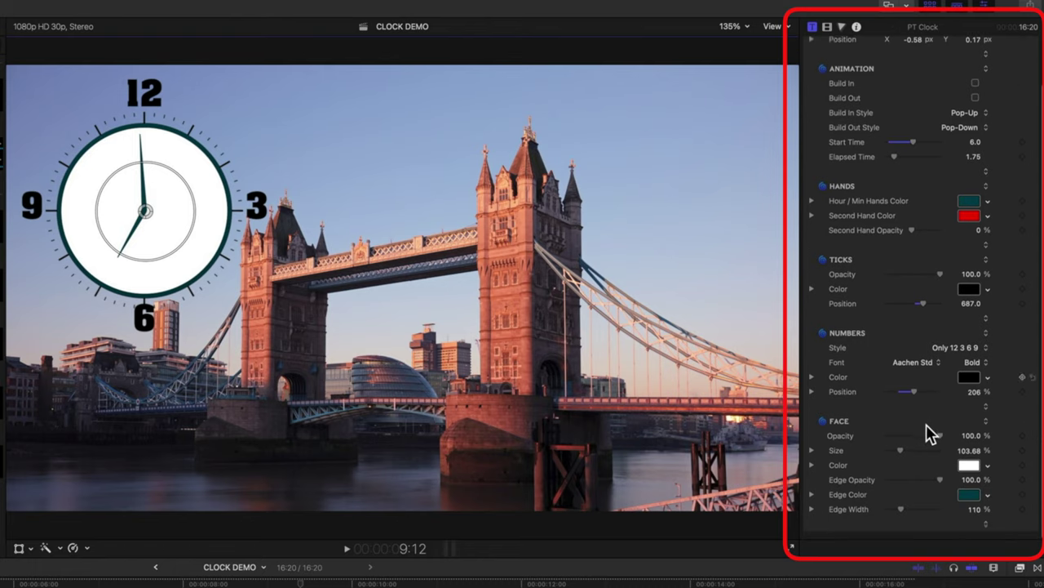
left_click_drag(940, 481, 851, 486)
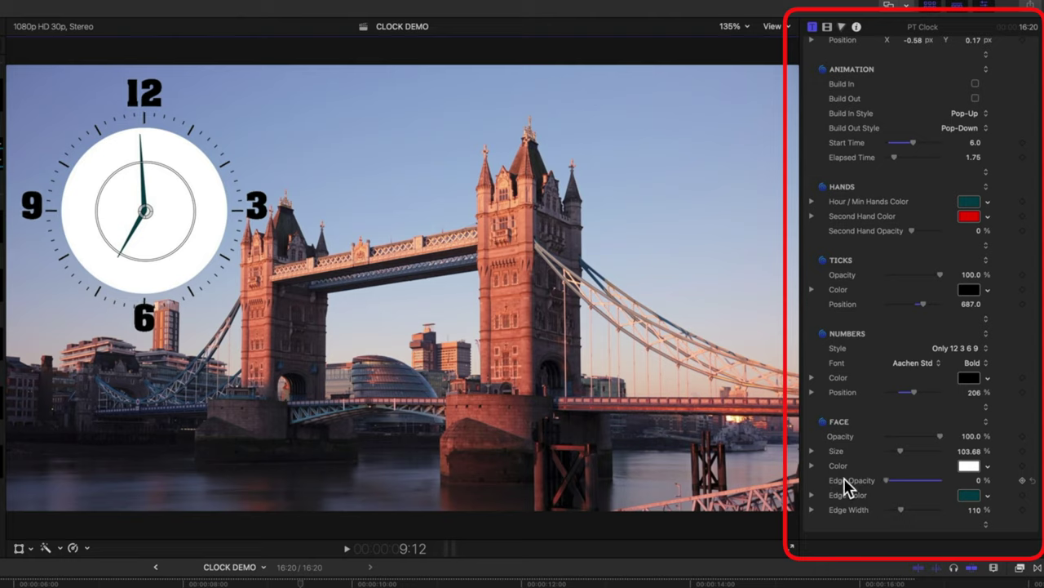
left_click_drag(938, 438, 832, 441)
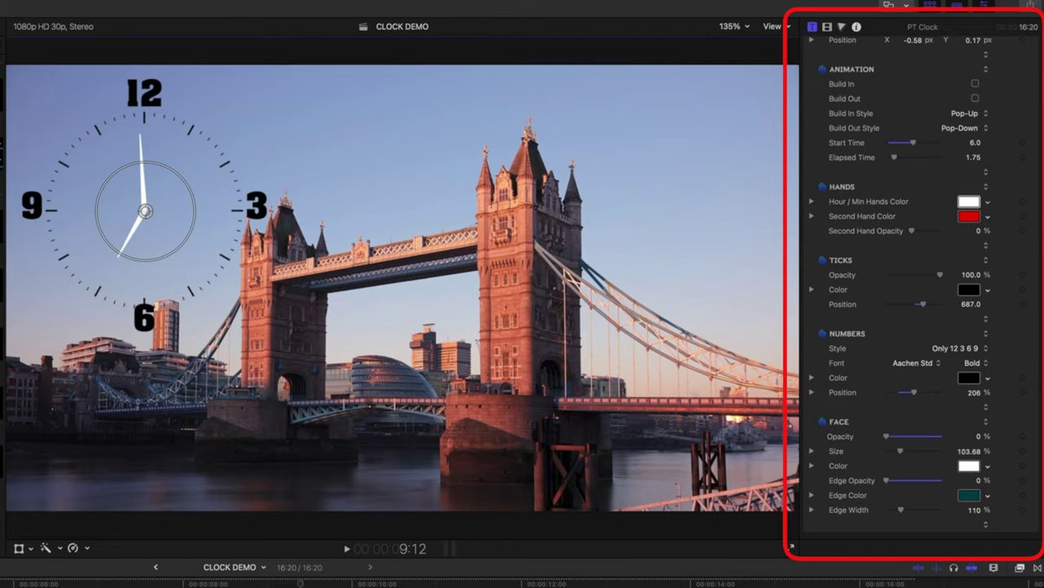
key("Home")
key("space")
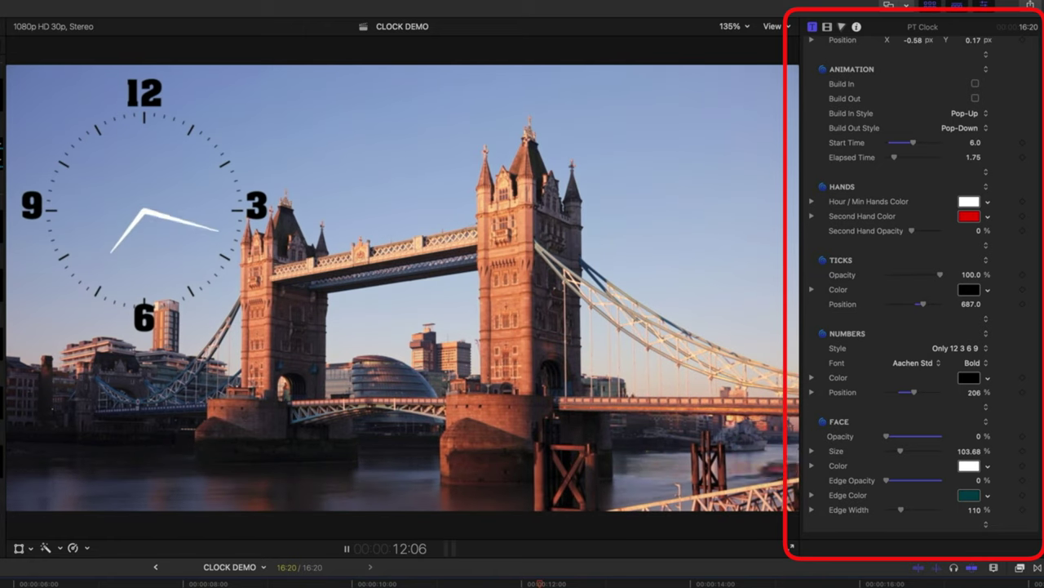
key("space")
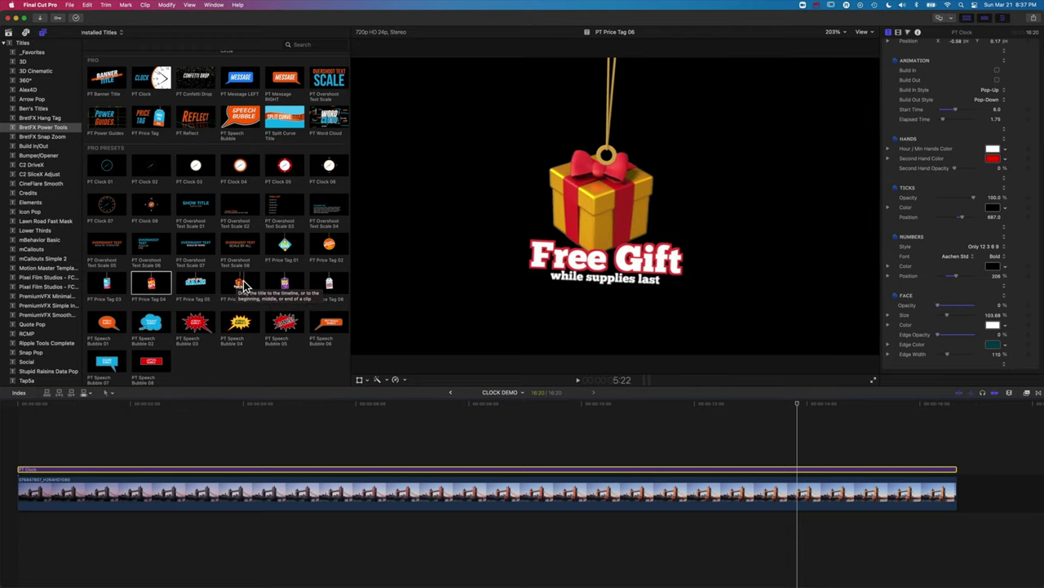
scroll(277, 285, "up", 4)
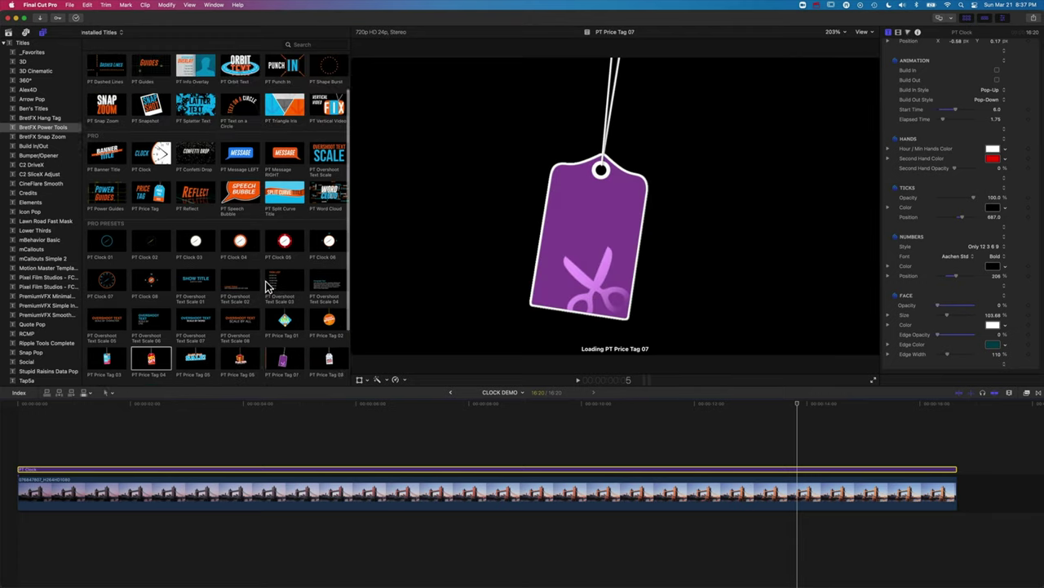
scroll(265, 285, "up", 2)
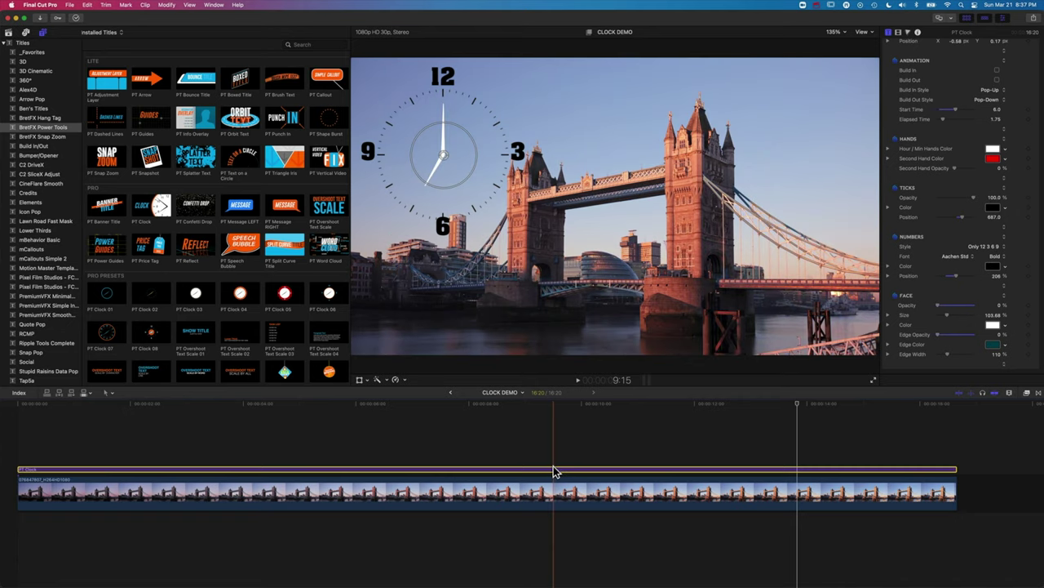
Replace the clock with a fresh PT Clock title spanning the bridge clip from the start.
key("Delete")
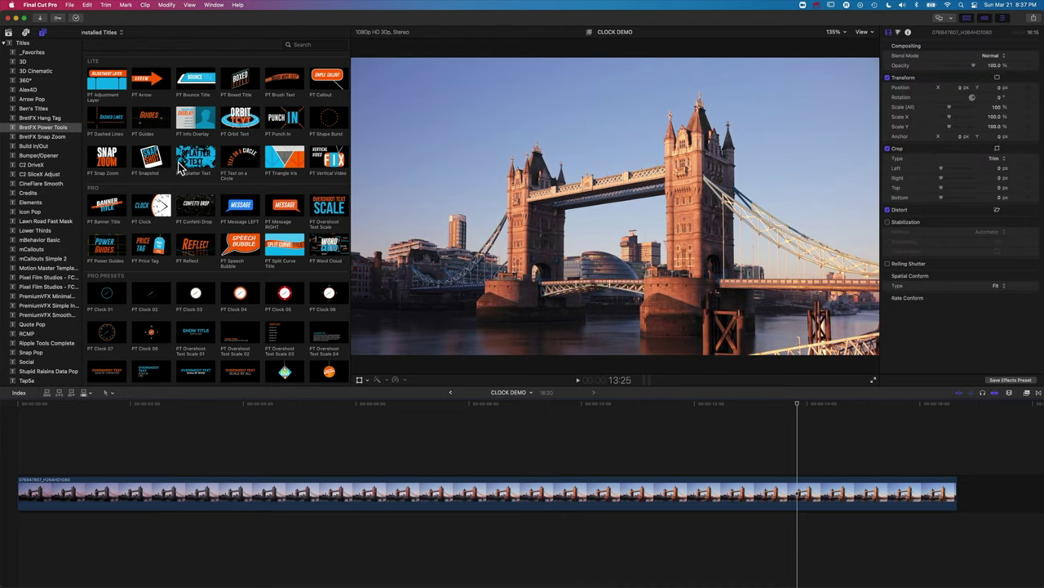
left_click_drag(162, 201, 9, 450)
left_click_drag(583, 469, 938, 469)
left_click(489, 467)
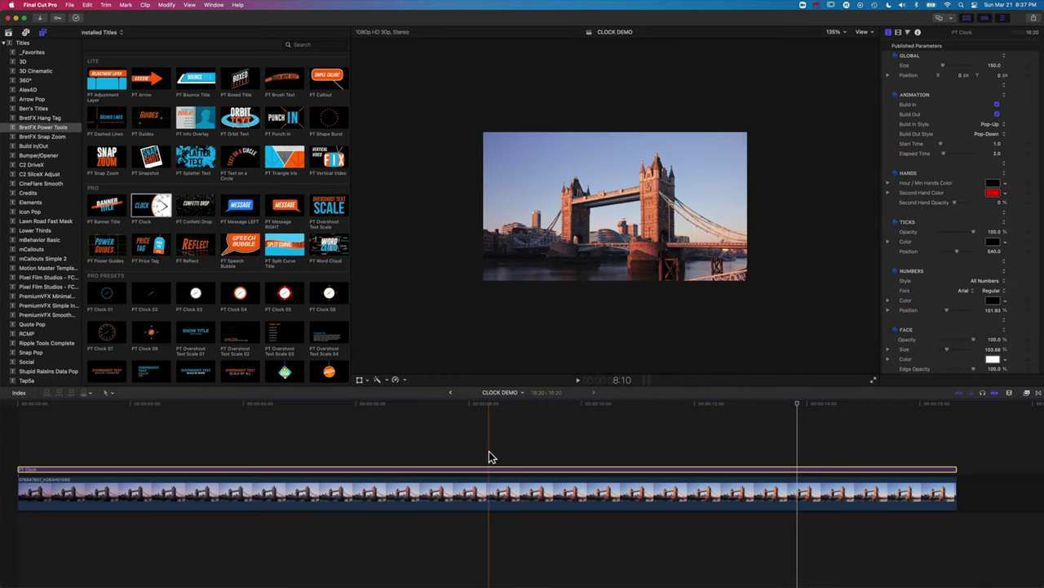
left_click(487, 404)
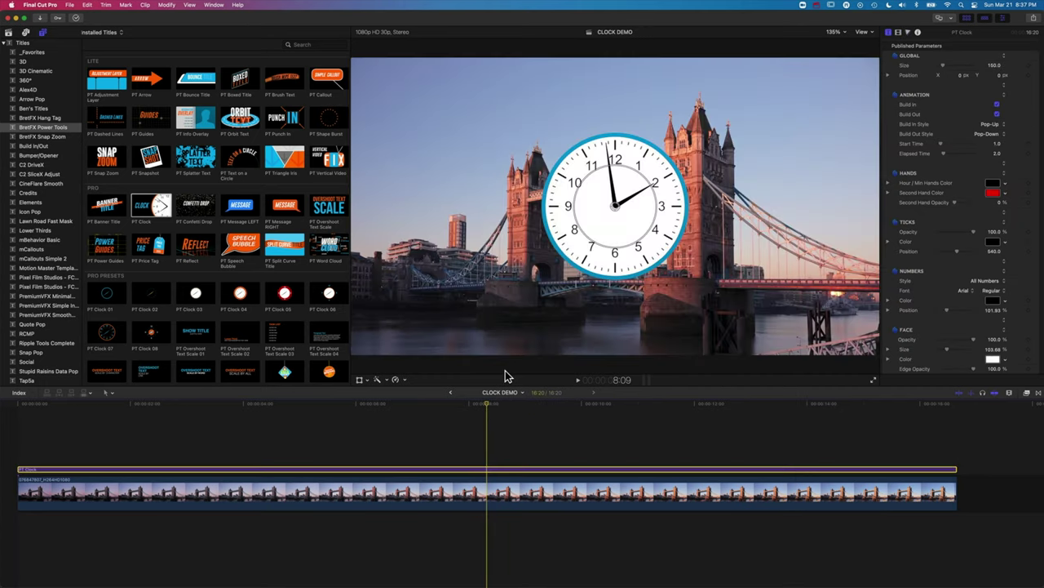
List the BretFX Power Tools effects in the Effects browser.
left_click(1028, 395)
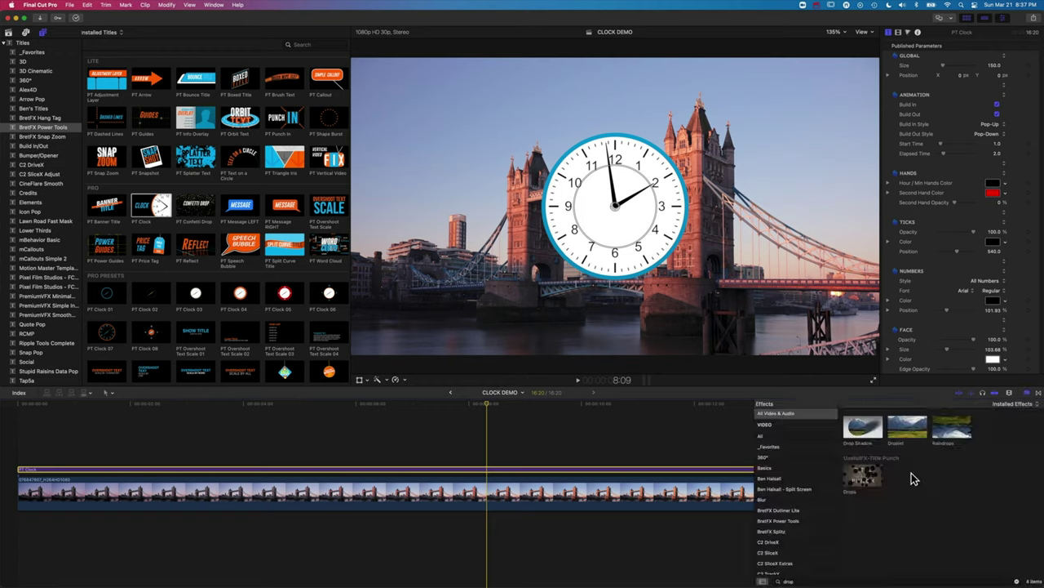
left_click(779, 521)
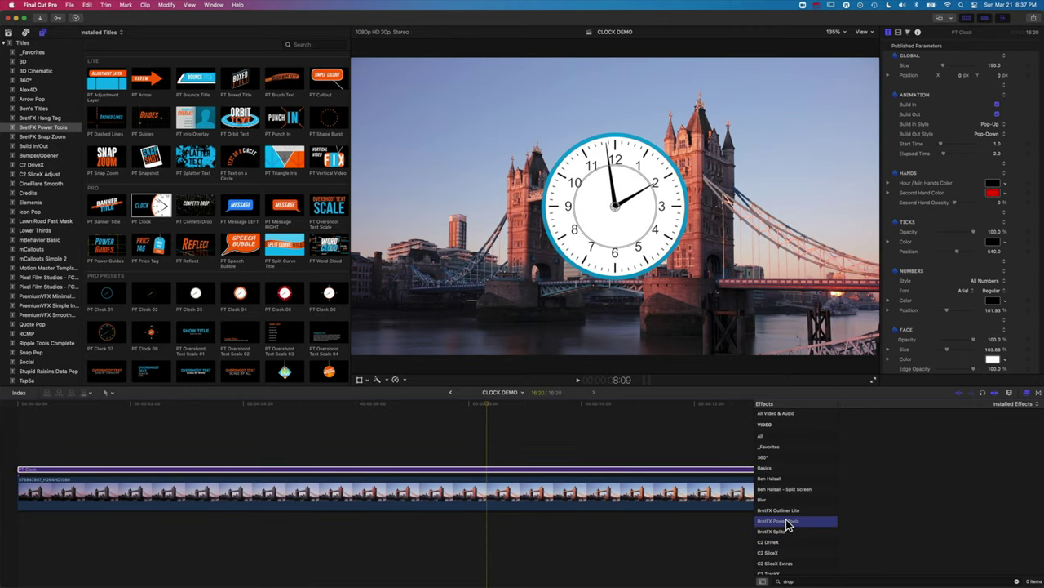
left_click(1017, 581)
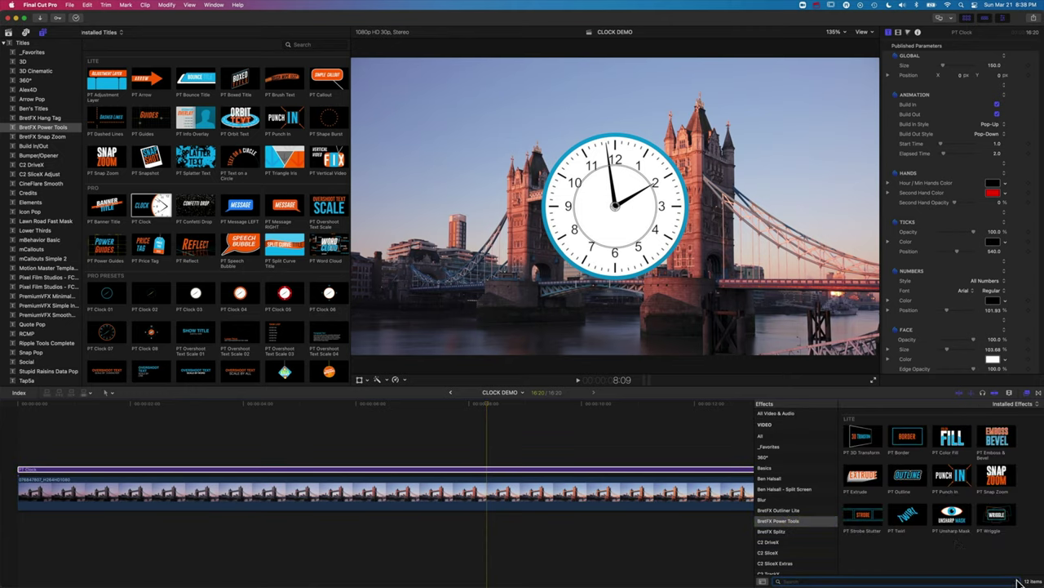
Apply PT Extrude to the clock title and move the clock to the upper left.
left_click(858, 481)
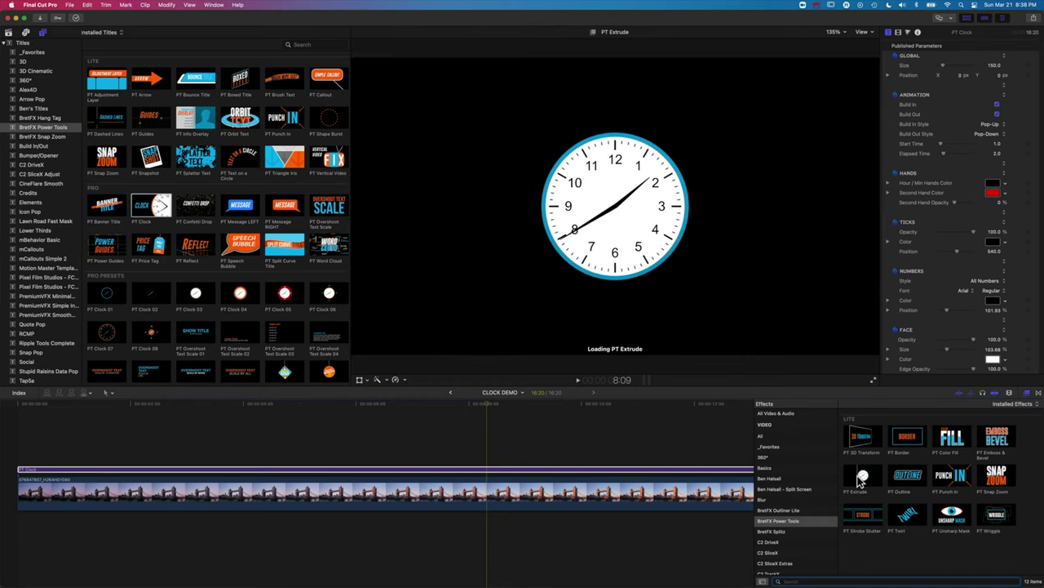
left_click_drag(863, 480, 559, 474)
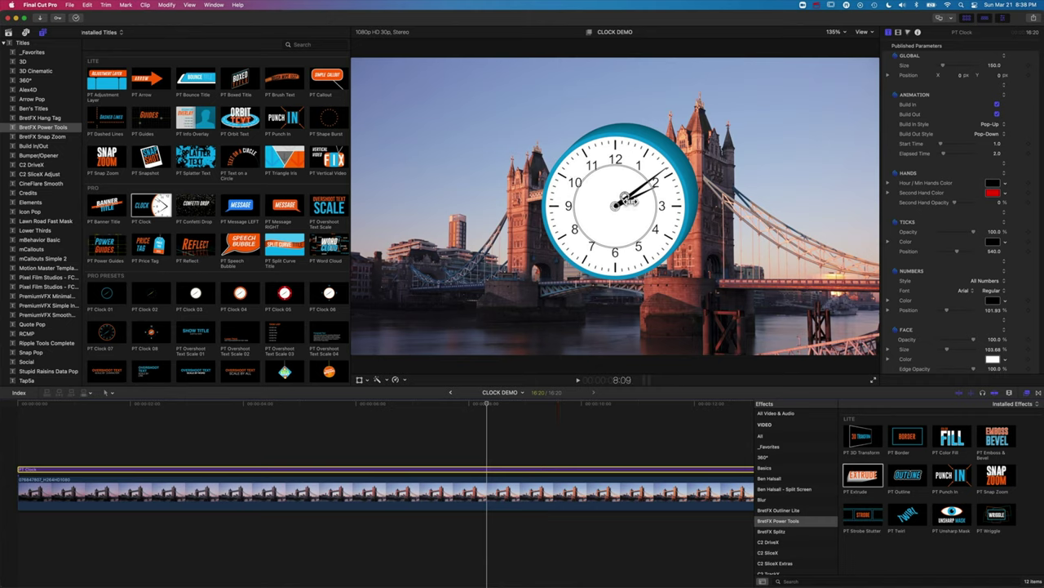
left_click_drag(618, 214, 453, 164)
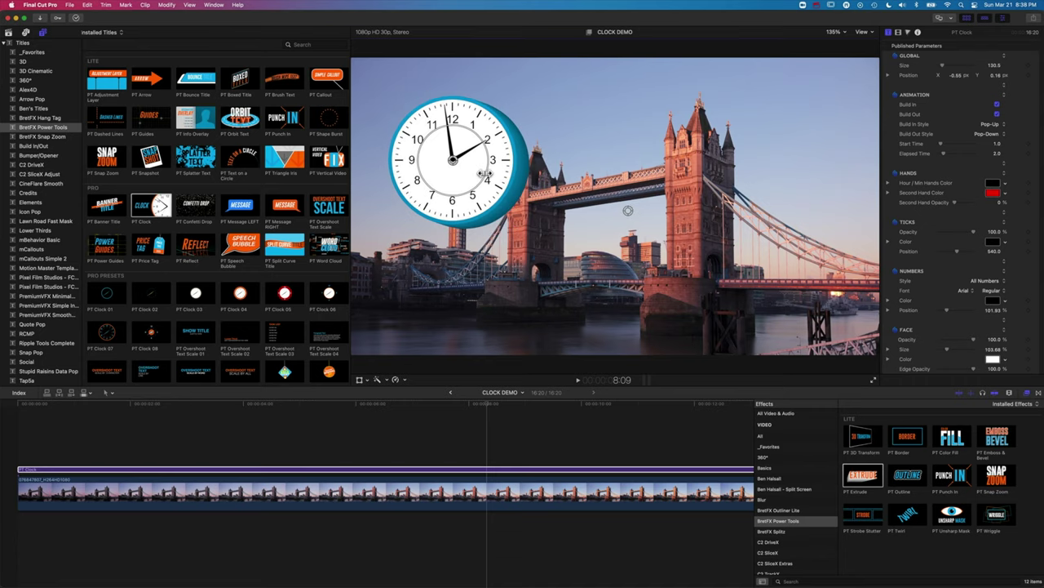
left_click_drag(455, 163, 437, 142)
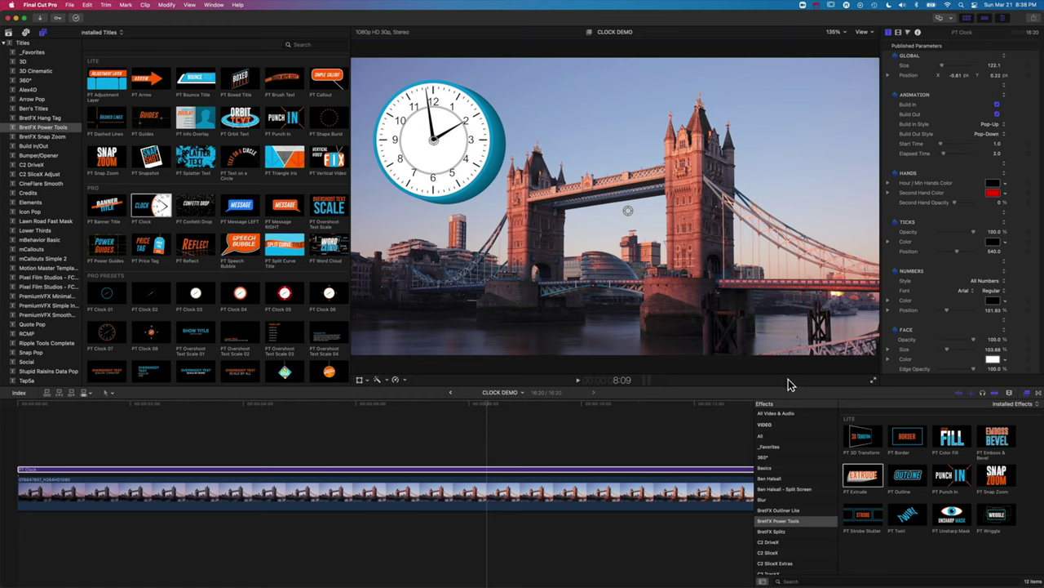
Find the Drop Shadow effect and apply it to the clock title.
left_click(793, 413)
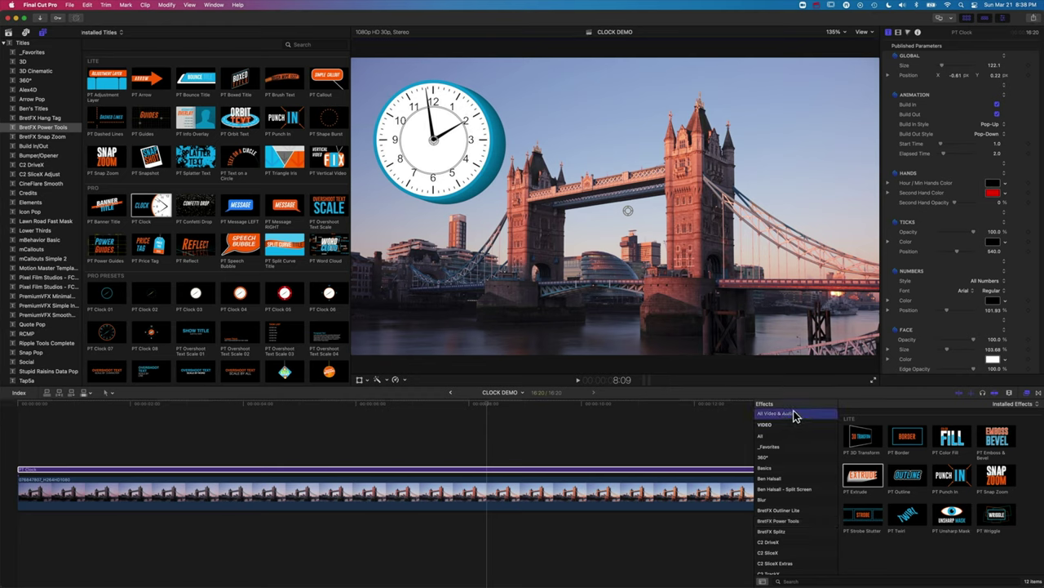
left_click(805, 579)
type("drop")
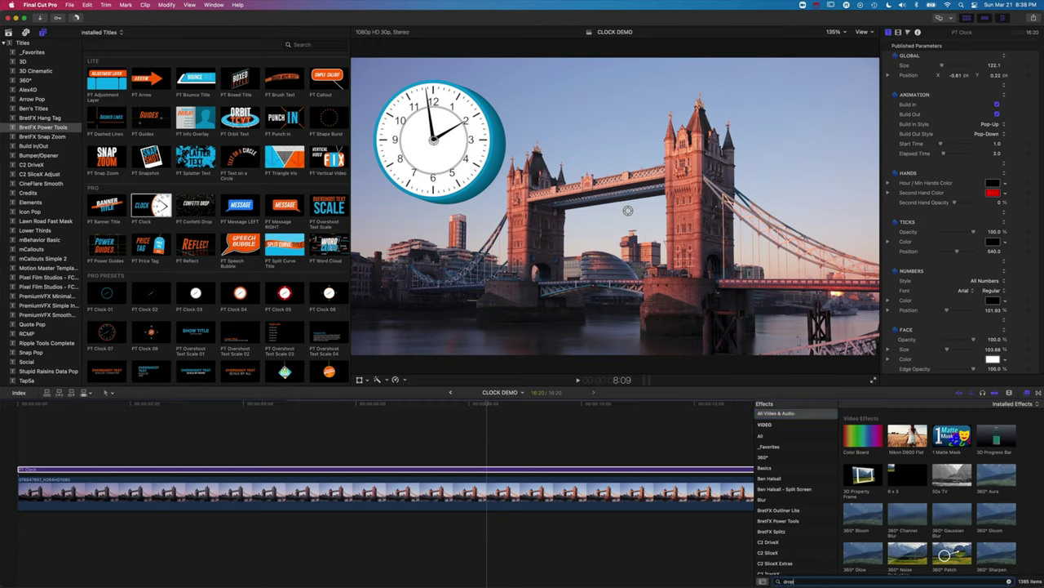
left_click(860, 434)
left_click_drag(735, 412, 487, 474)
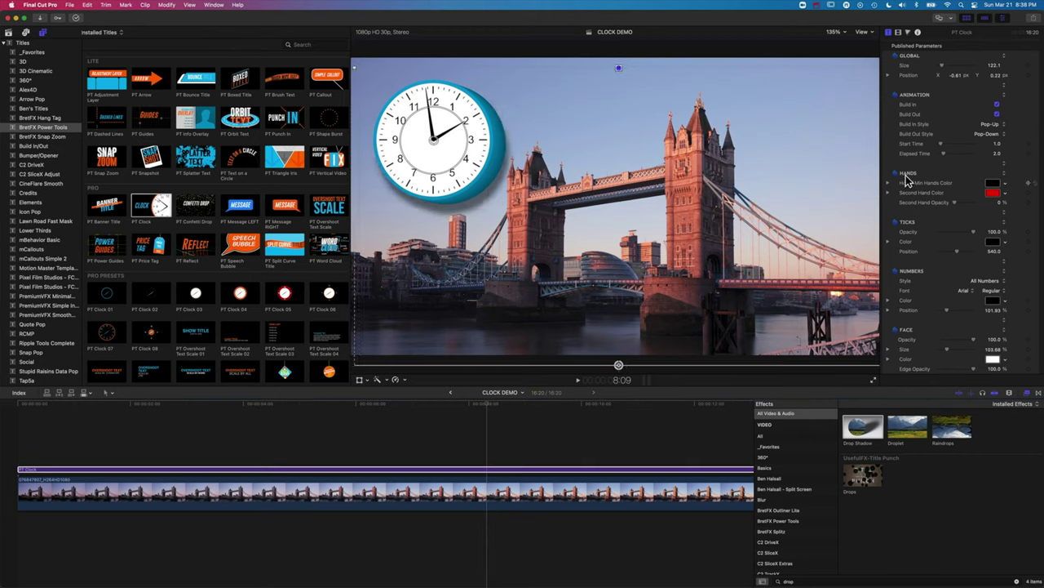
Raise the drop shadow's blur to 59 and shift its position slightly.
left_click(899, 34)
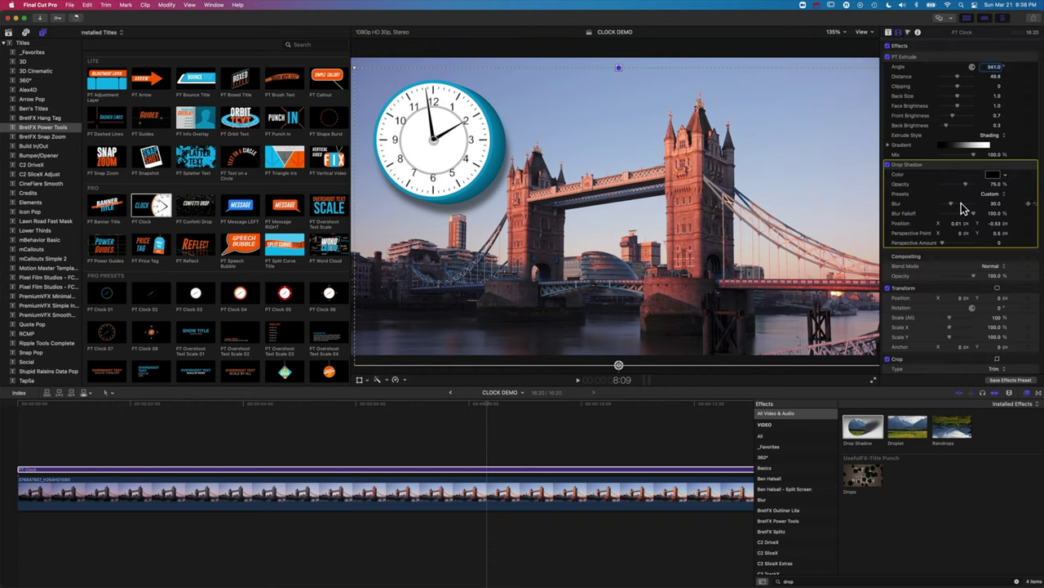
left_click_drag(964, 209, 983, 210)
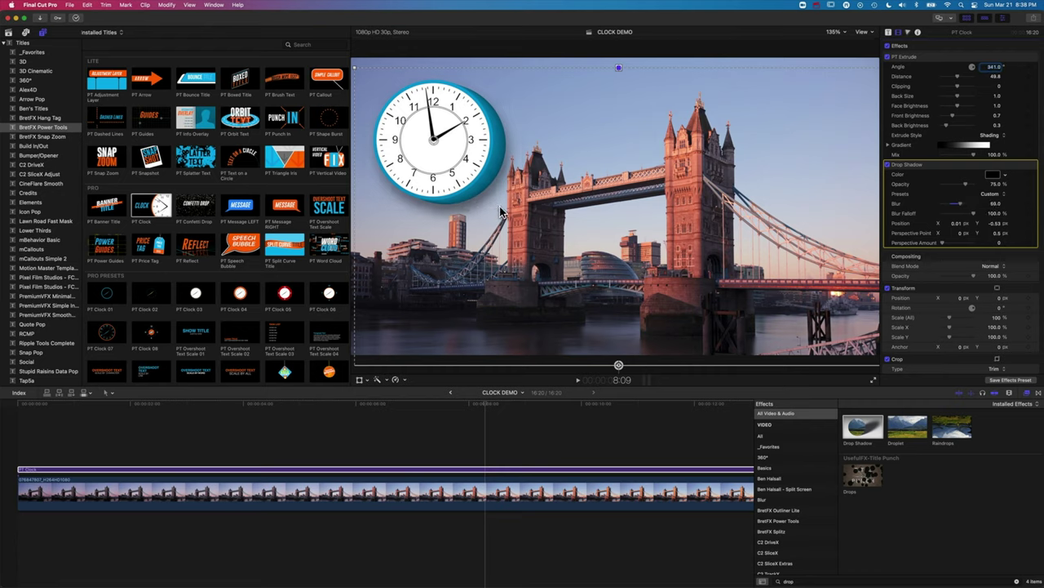
left_click_drag(502, 216, 500, 210)
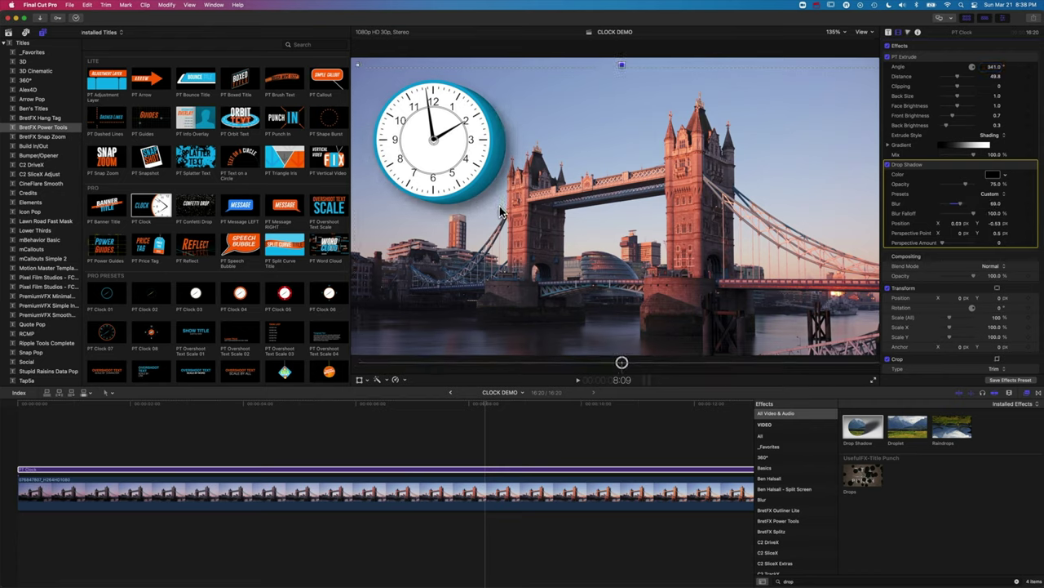
left_click(505, 470)
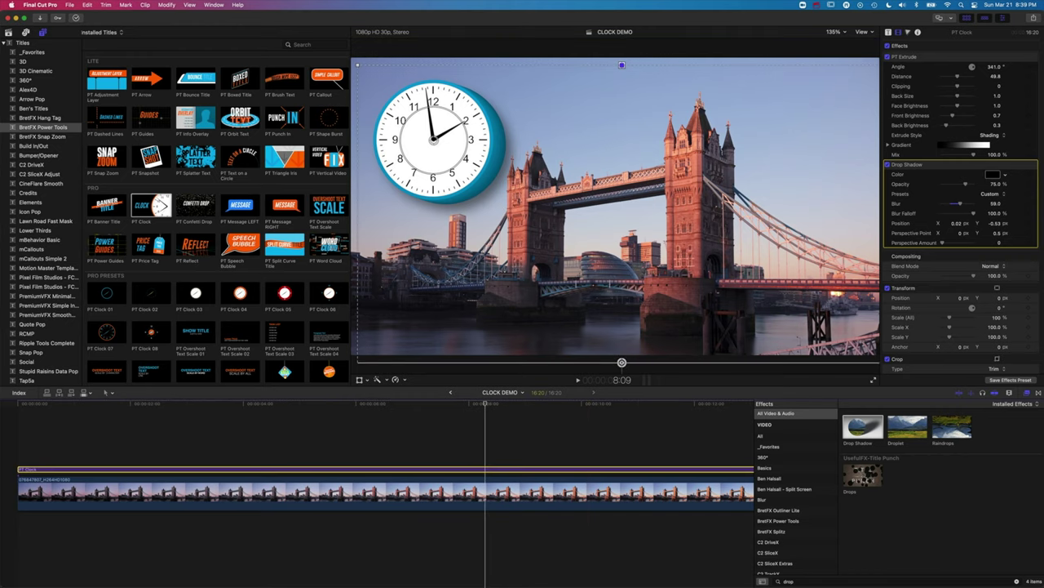
Give the clock a Pop-Up & Clock Wipe build-in and play it from the start.
left_click(1026, 393)
key("Home")
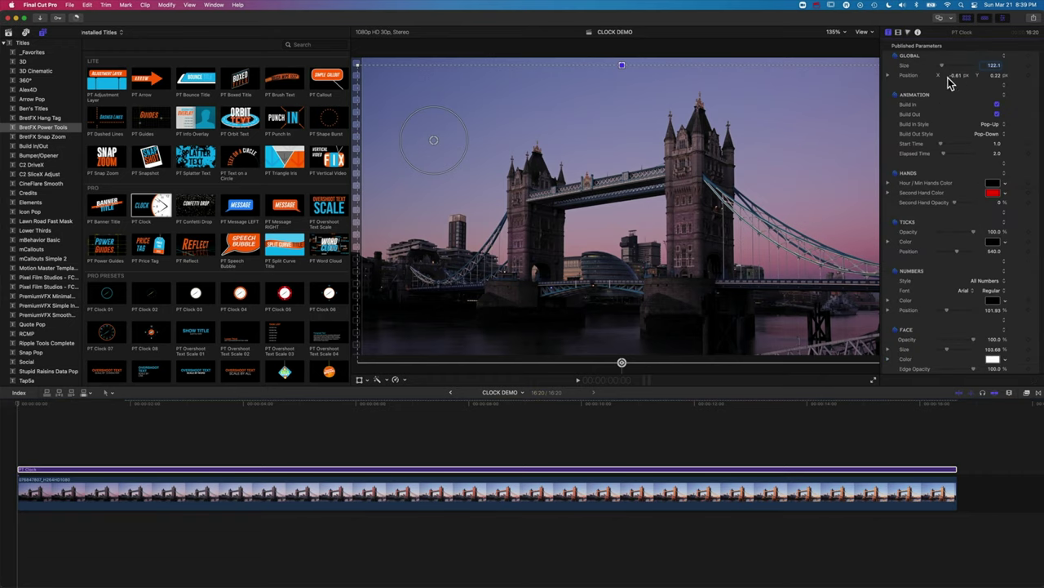
left_click(995, 125)
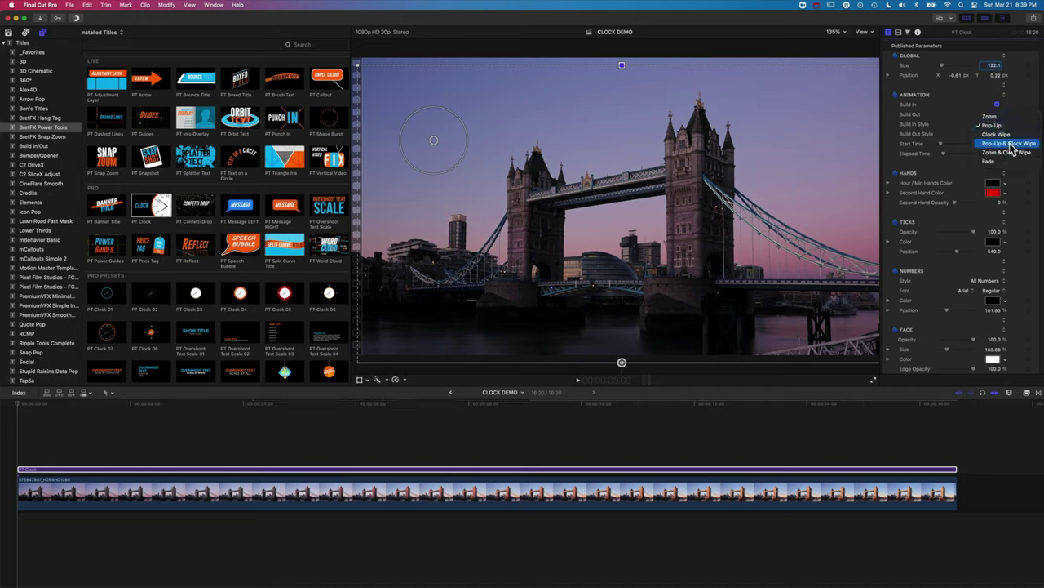
left_click(1010, 143)
key("space")
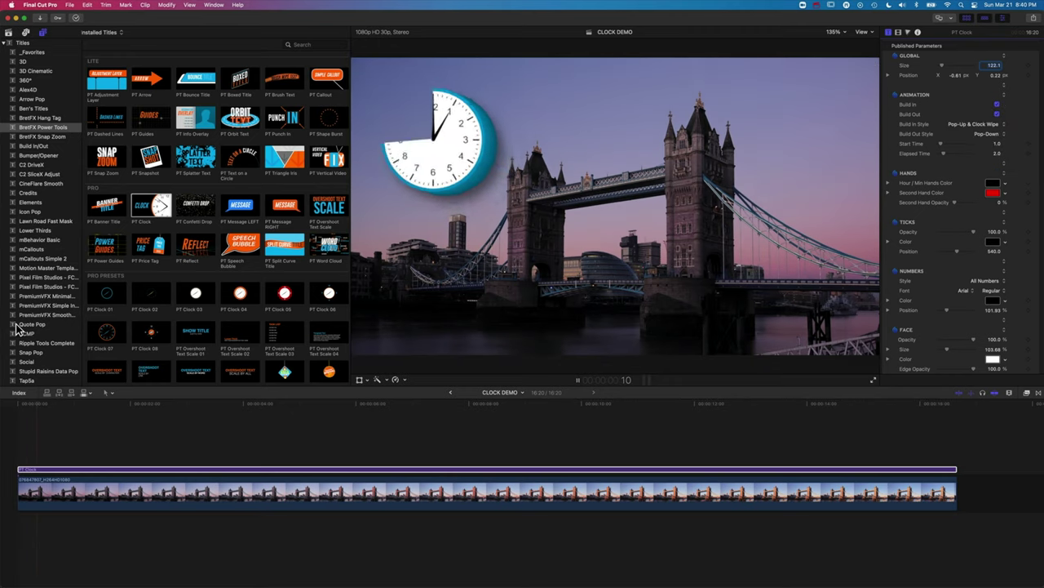